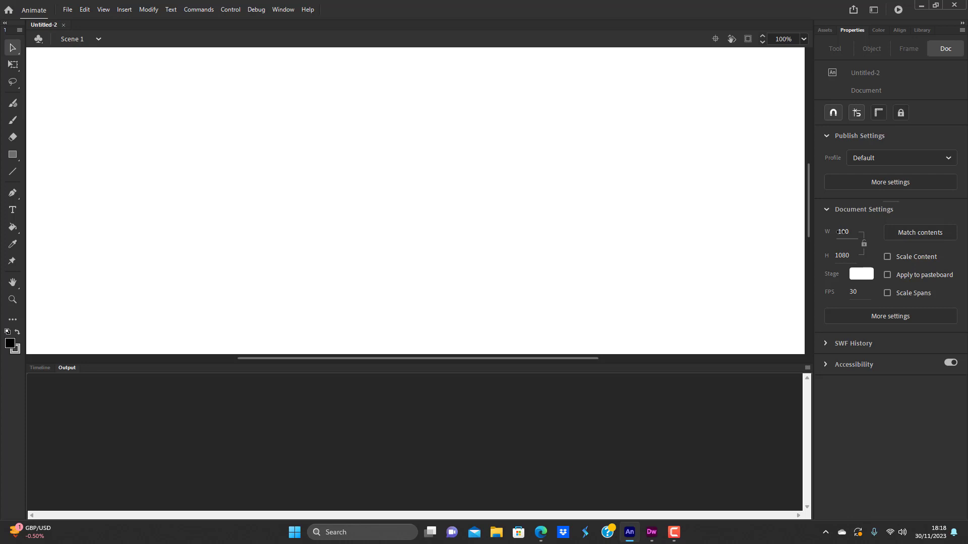
Set the document's stage size to 100 by 100 pixels.
key(Tab)
text(10)
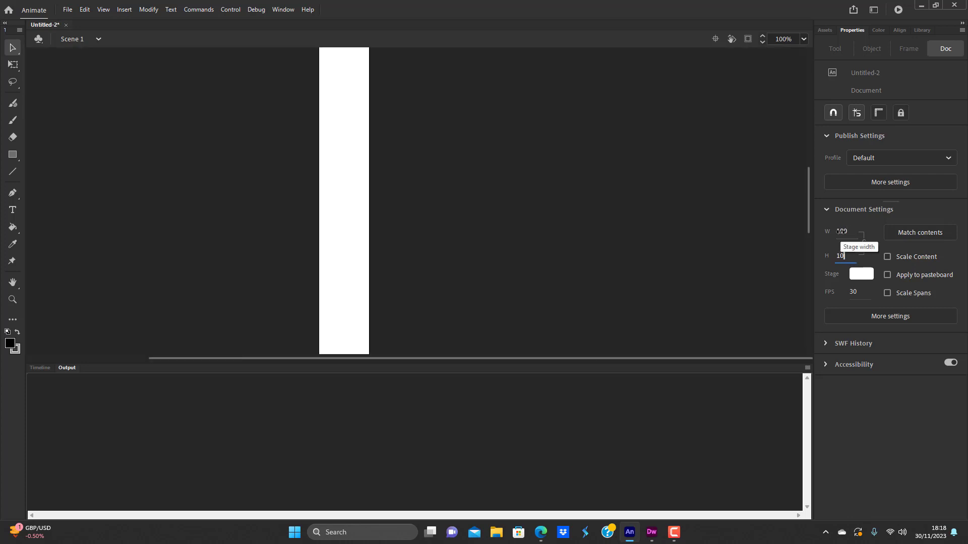
key(Return)
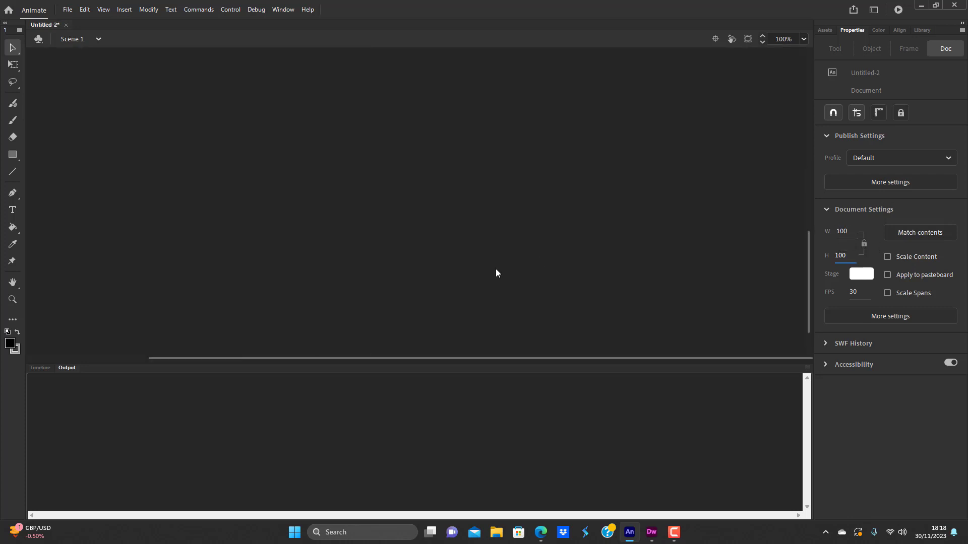
click(804, 39)
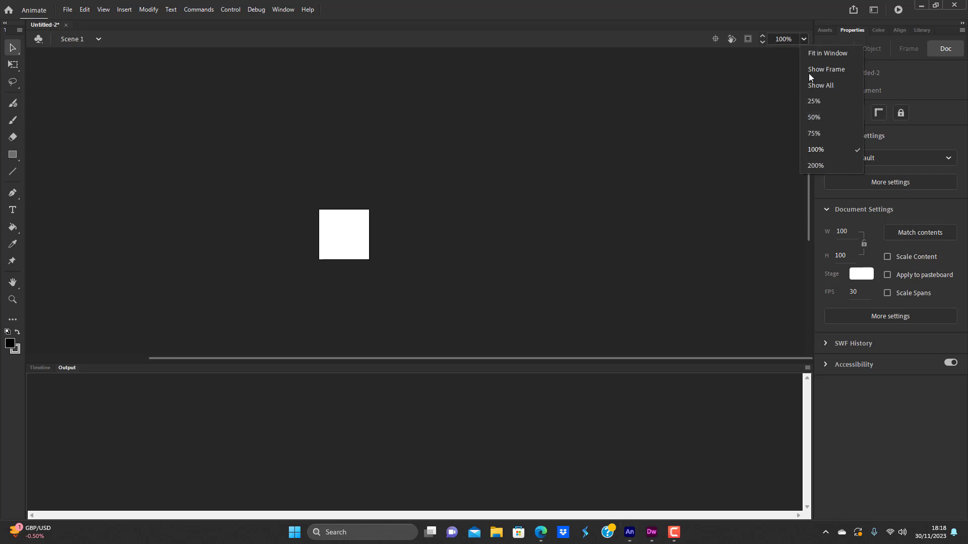
click(816, 166)
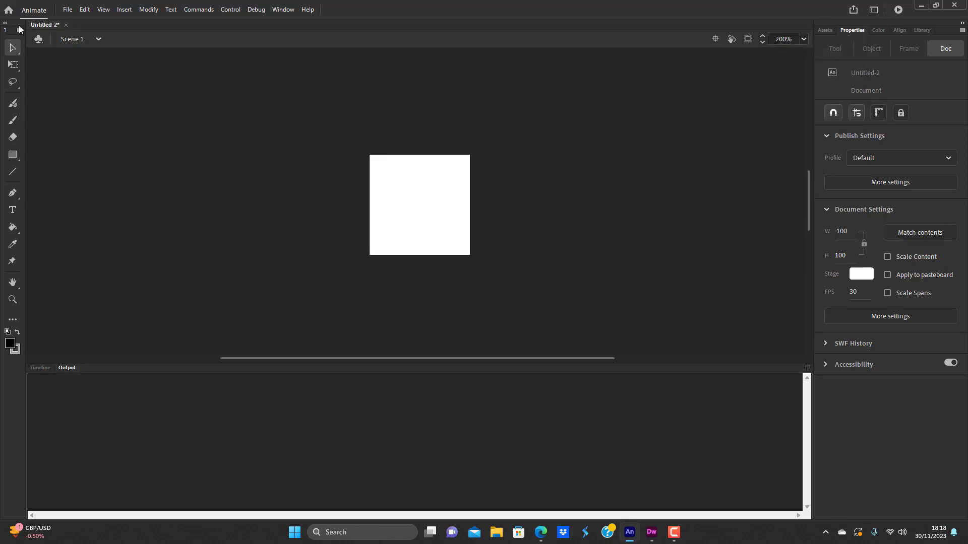
Save the document as "icon _demo" in the icons folder inside Documents > animate save files _ export.
click(67, 9)
click(97, 113)
text(icon)
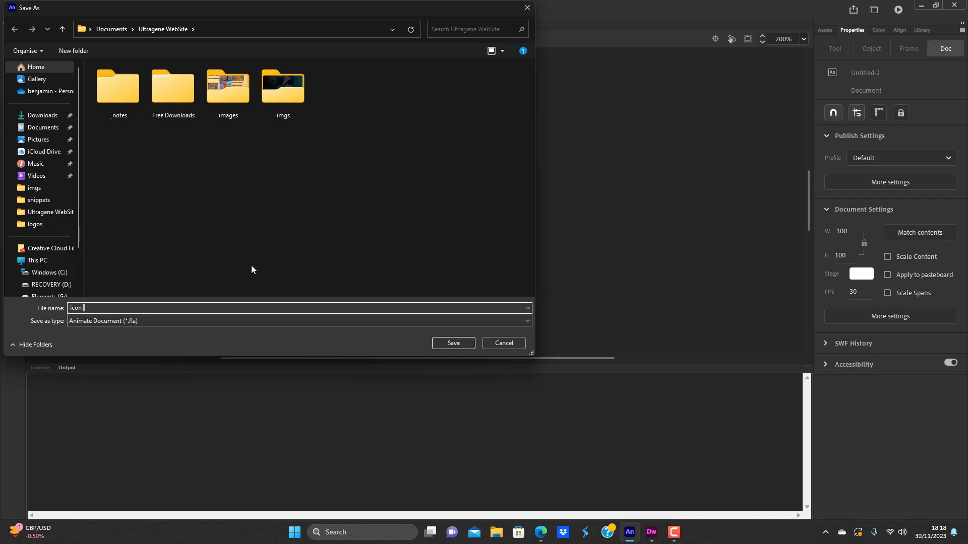
click(43, 128)
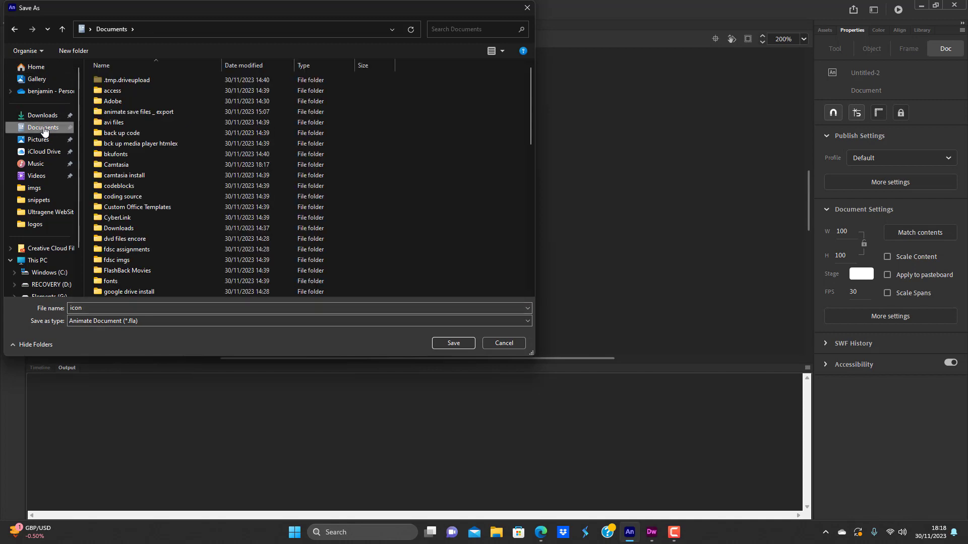
double_click(138, 114)
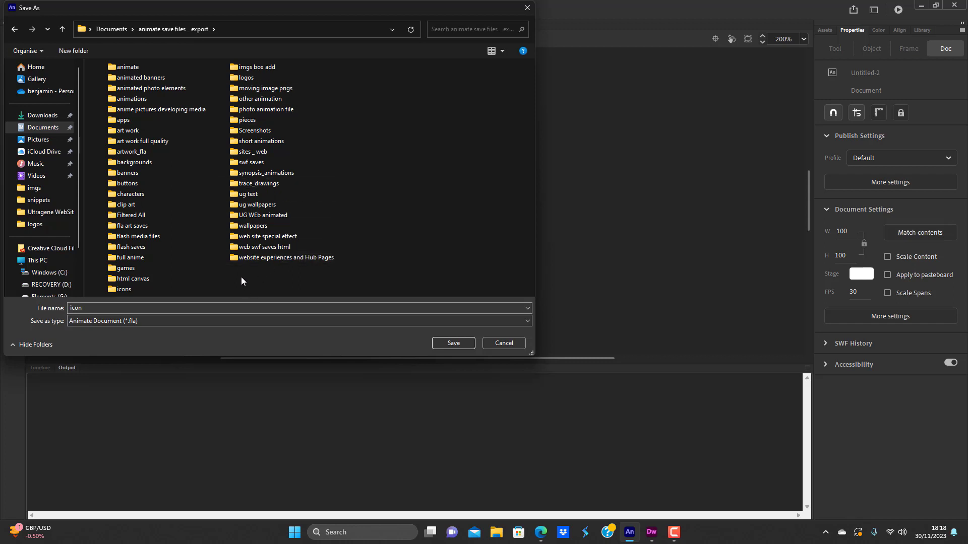
double_click(126, 290)
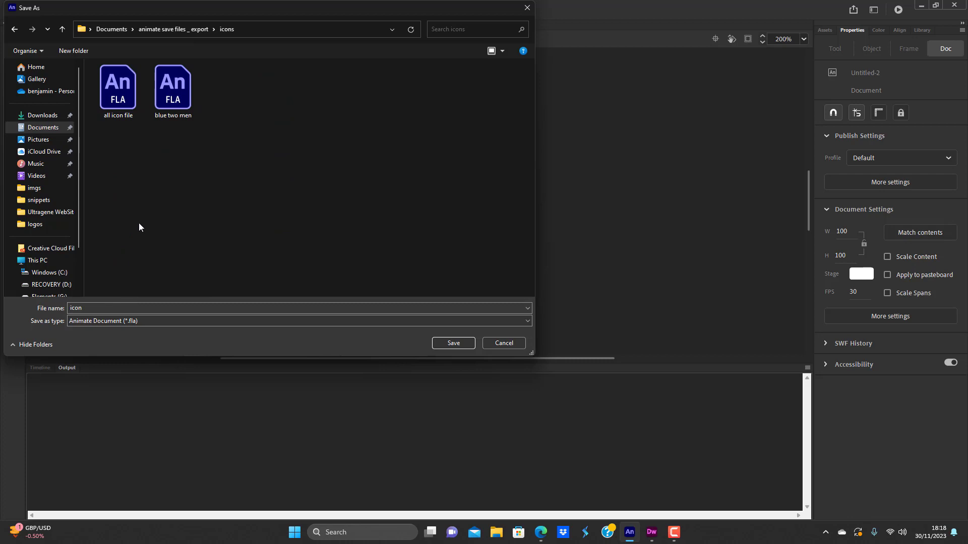
double_click(95, 308)
click(95, 307)
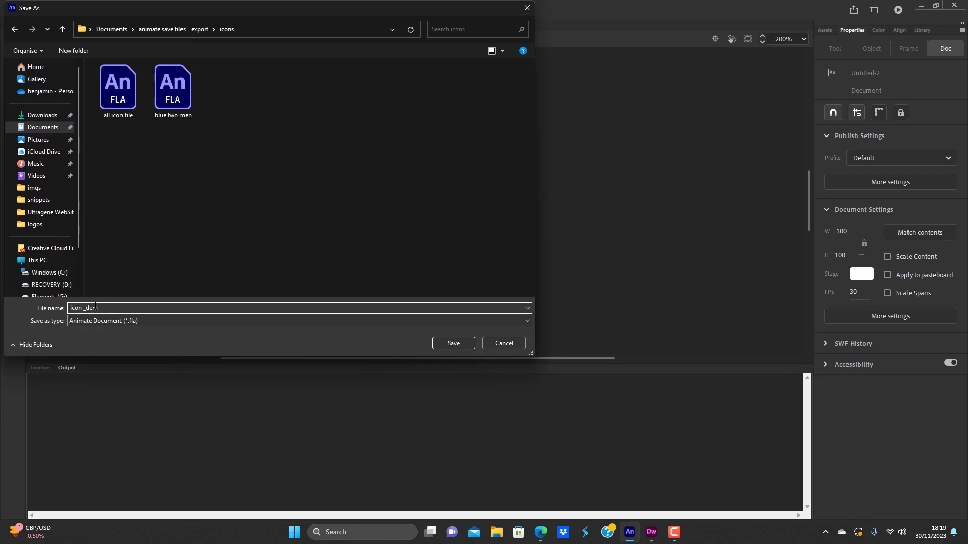
key(Return)
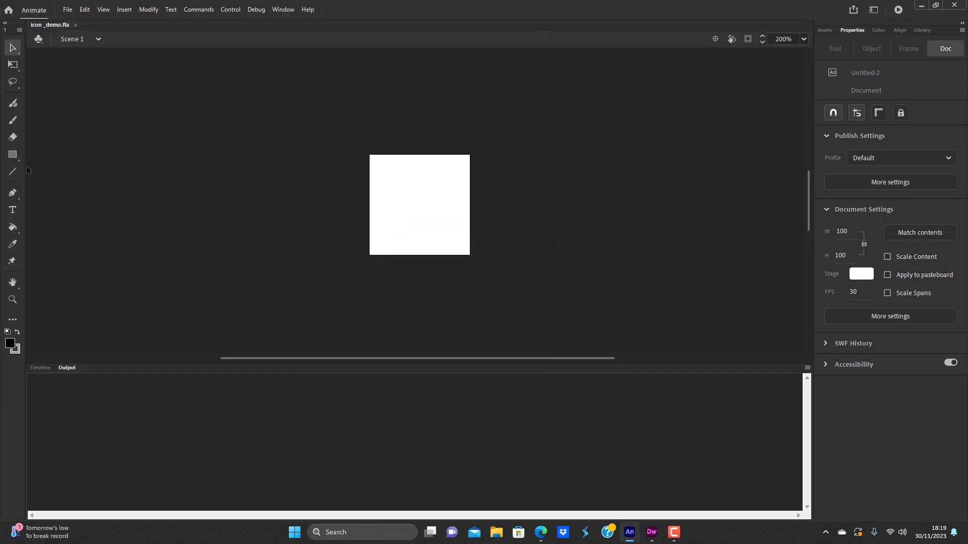
Draw a black rectangle with a grey outline near the top of the stage, about 64 wide and 22 high.
click(13, 155)
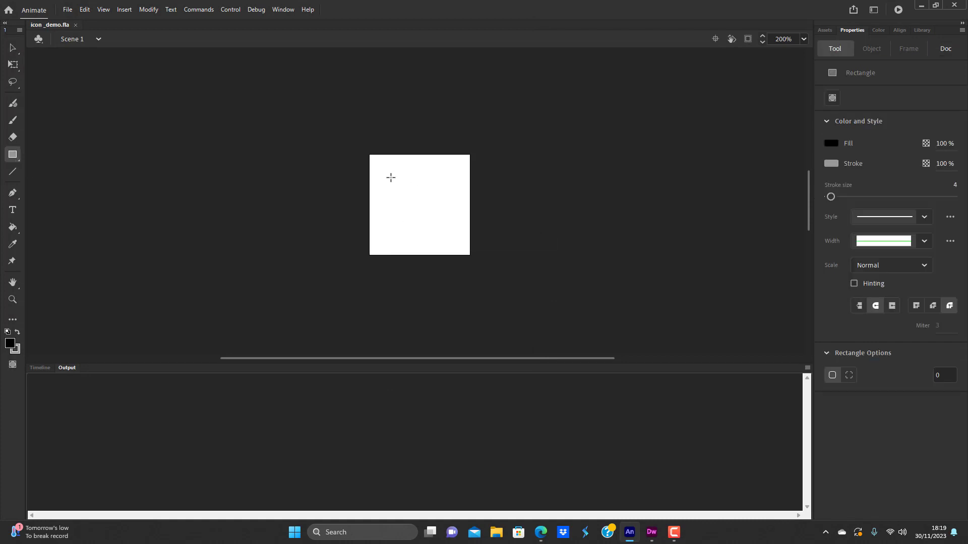
mouse_move(387, 164)
mouse_down()
mouse_move(398, 177)
mouse_move(452, 187)
mouse_up()
click(12, 47)
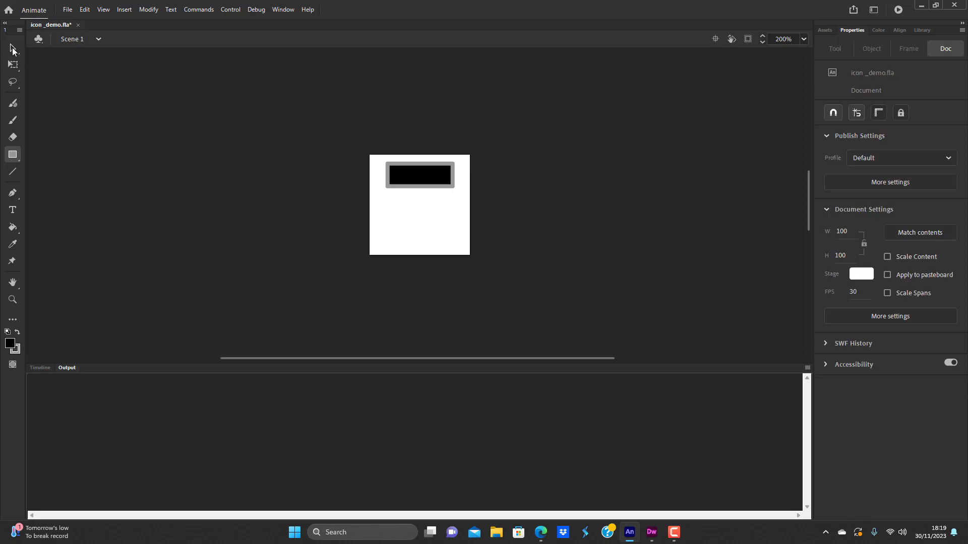
Select the whole rectangle with its outline and nudge it vertically to Y 9.05.
click(409, 171)
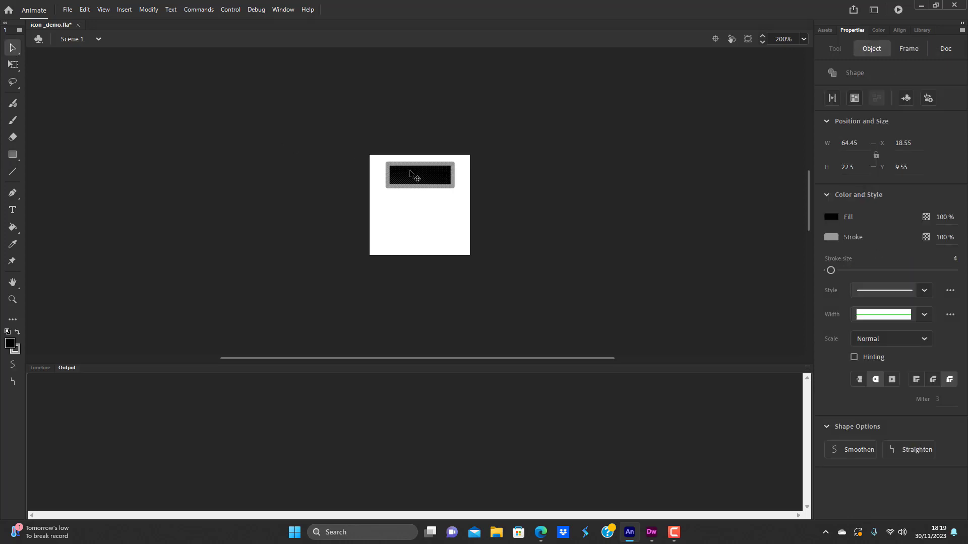
key(Down)
key(Down)
key(Down)
key(Down)
key(Down)
key(Down)
key(Down)
key(Down)
key(Down)
key(Down)
key(Down)
key(Down)
key(Down)
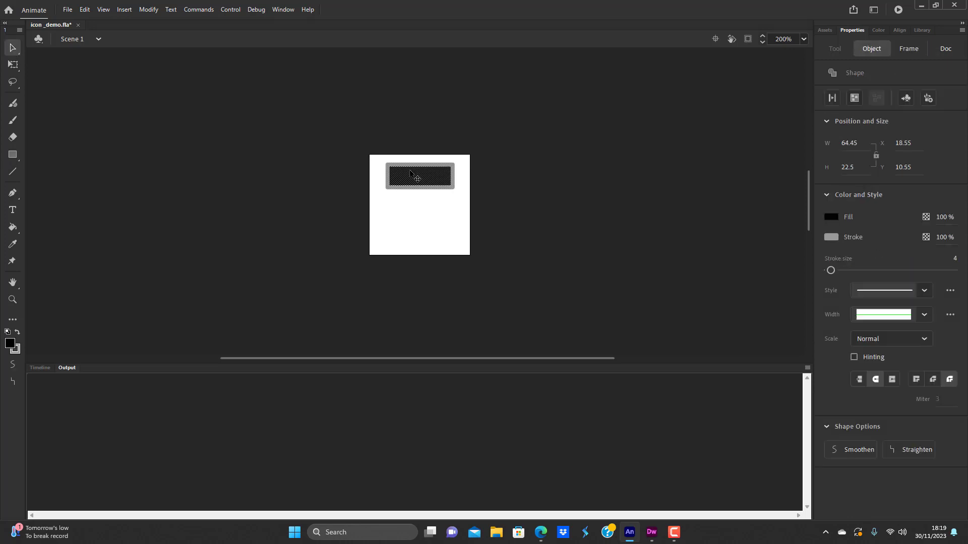
key(Up)
key(Up)
key(Up)
key(Up)
key(Up)
key(Up)
key(Up)
key(Up)
key(Up)
key(Up)
key(Up)
key(Up)
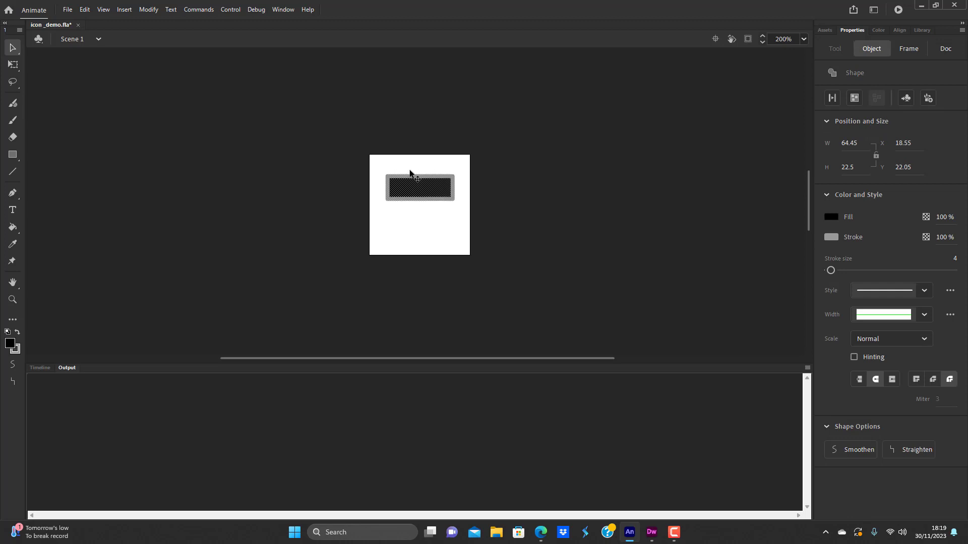
key(Up)
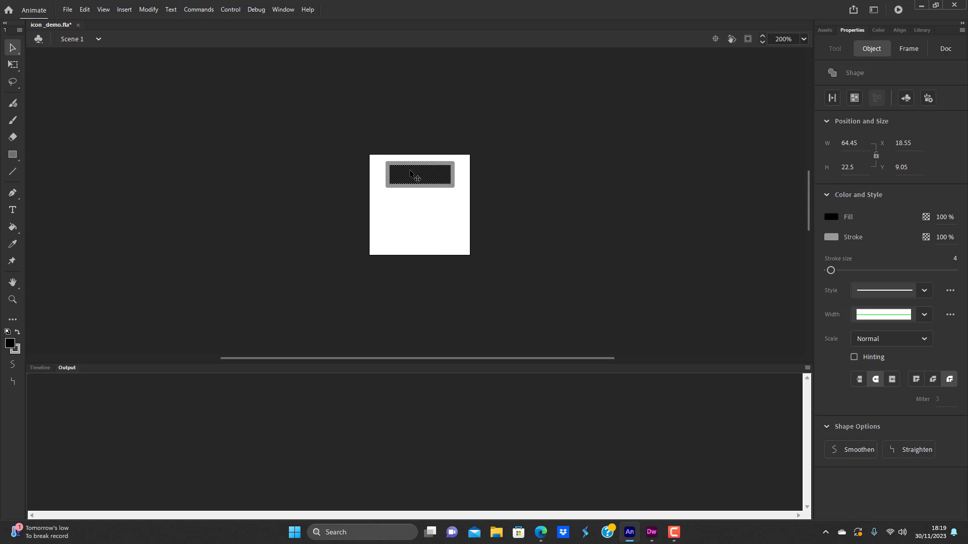
Duplicate the rectangle in place and move the copy straight down just below the original, to about Y 38.
key(Down)
key(Down)
key(Down)
key(Down)
key(Down)
key(Down)
key(Down)
key(Down)
key(Down)
key(Down)
key(Down)
key(Down)
key(Down)
key(Down)
key(Down)
key(Down)
key(Down)
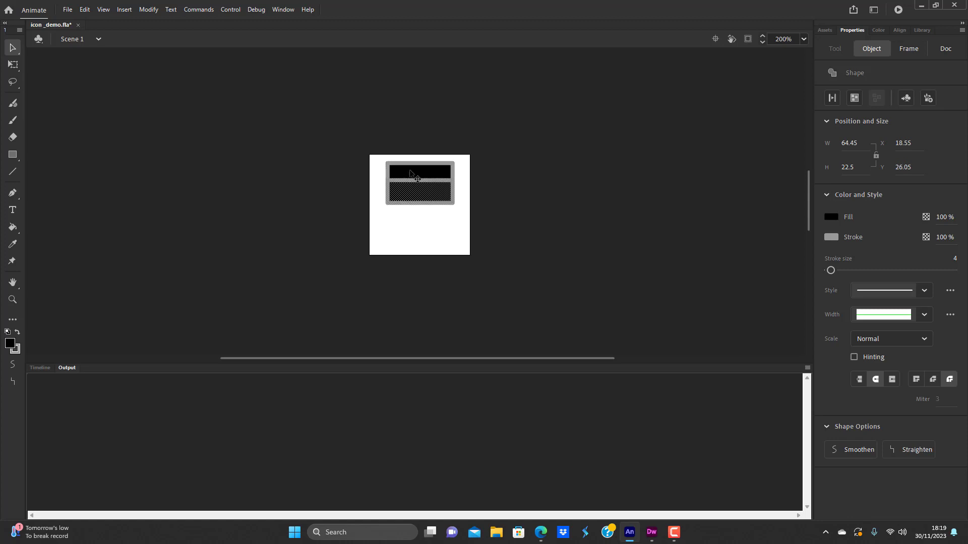
key(Down)
key(Down)
key(Down)
key(Down)
key(Down)
key(Down)
key(Down)
key(Down)
key(Down)
key(Down)
key(Down)
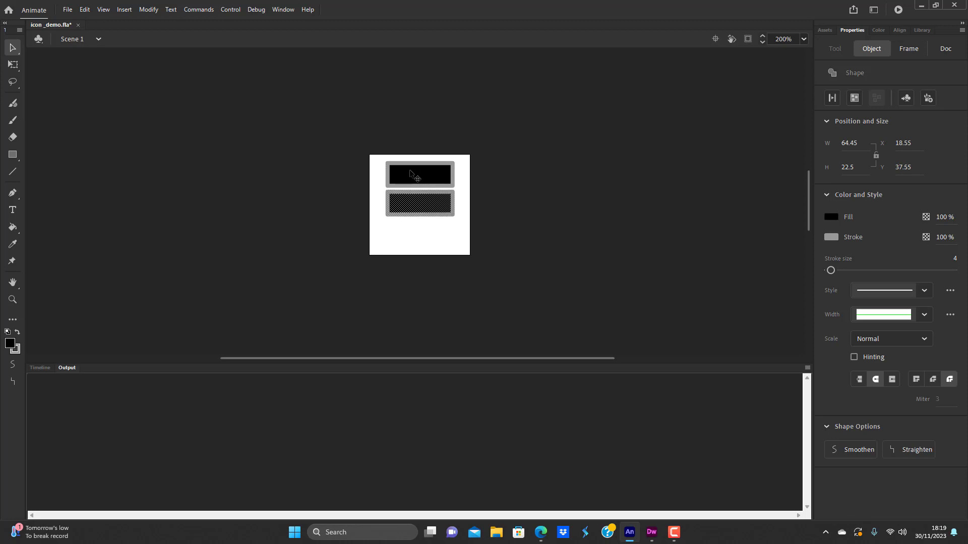
Duplicate the second rectangle in place, move the copy straight down to Y 67.55, and deselect it.
key(Down)
key(Down)
key(Down)
key(Down)
key(Down)
key(Down)
key(Down)
key(Down)
key(Down)
key(Down)
key(Down)
key(Down)
key(Down)
key(Down)
key(Down)
key(Down)
key(Down)
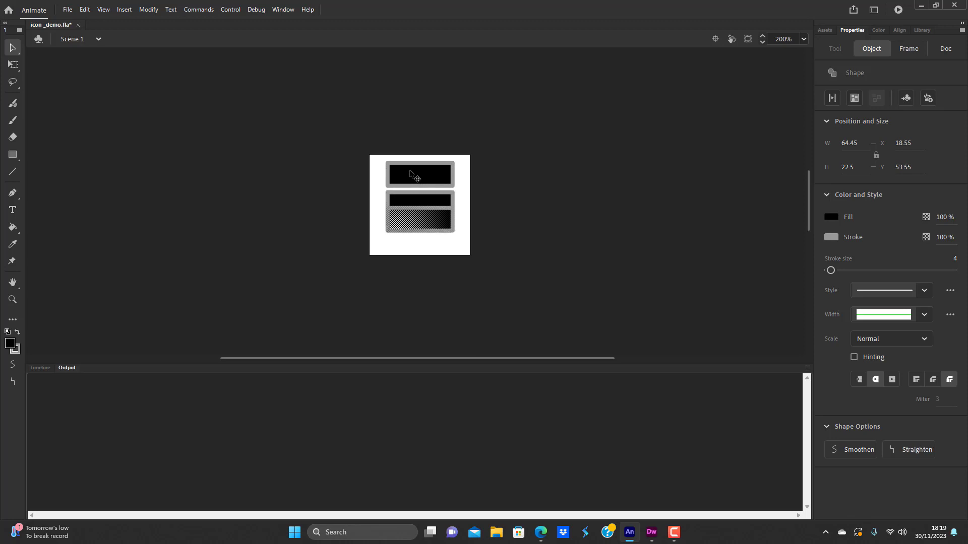
key(Down)
key(Down)
key(Down)
key(Down)
key(Down)
key(Down)
key(Down)
key(Down)
key(Down)
key(Down)
key(Down)
key(Down)
key(Down)
key(Down)
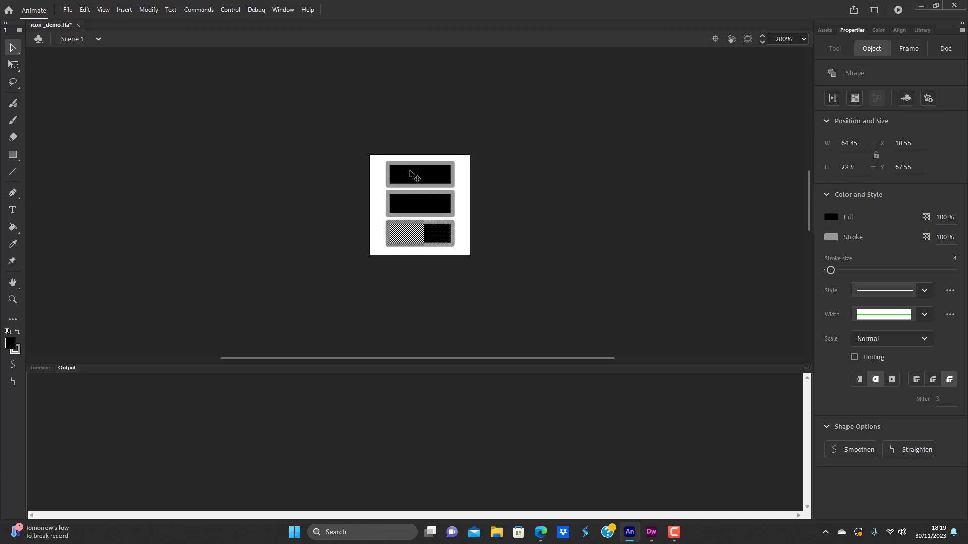
click(572, 222)
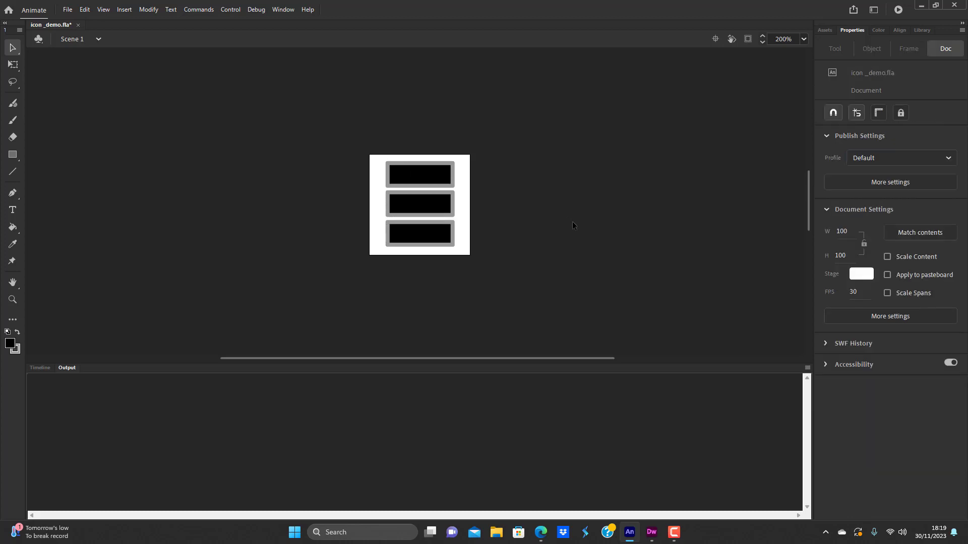
Select all three rectangles and scale them down proportionally with Free Transform, to about 47.5 wide and 16.6 high each, placed at X 38.5.
click(425, 232)
shift+click(431, 204)
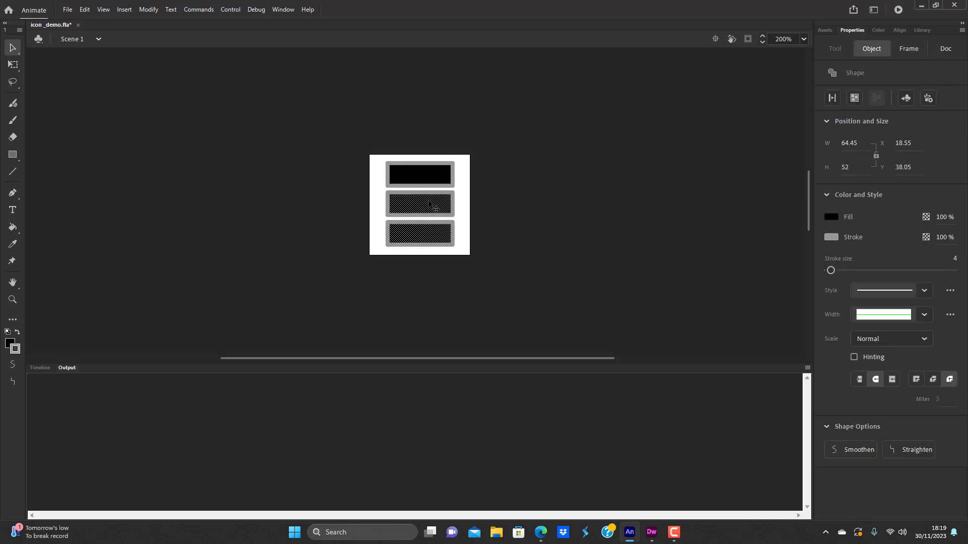
shift+click(430, 202)
shift+click(430, 203)
shift+click(431, 170)
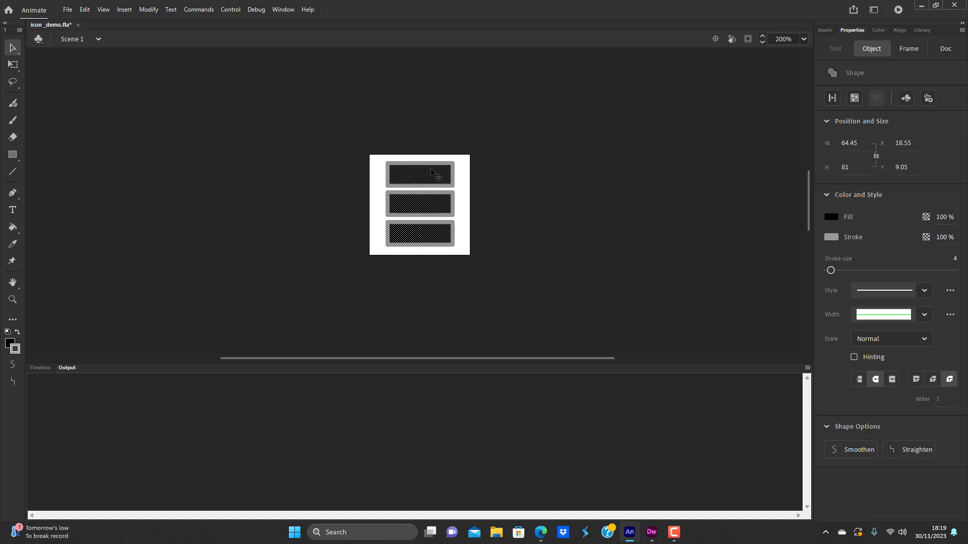
key(q)
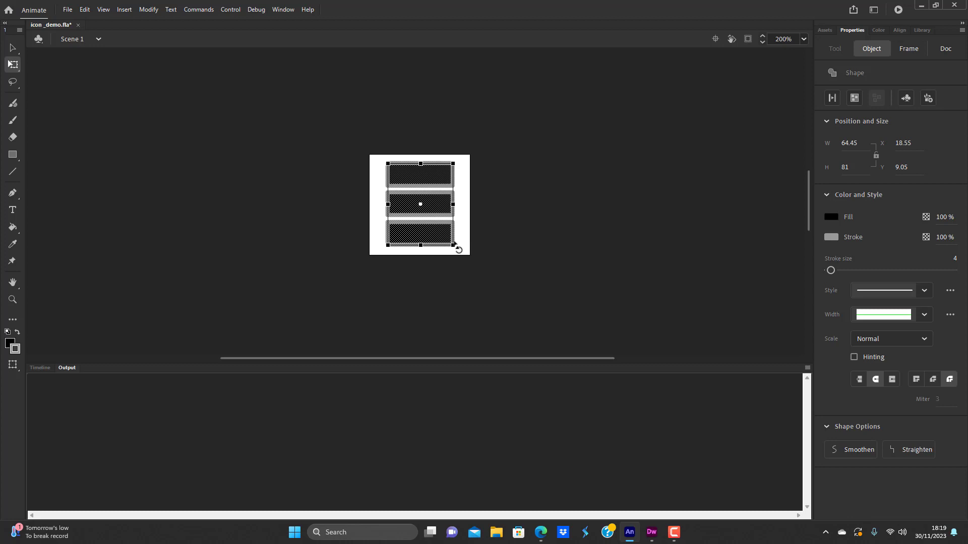
drag(453, 247, 455, 223)
click(518, 237)
Duplicate the lowest rectangle in place and move the copy straight down to Y 75.35 as a fourth bar.
click(445, 224)
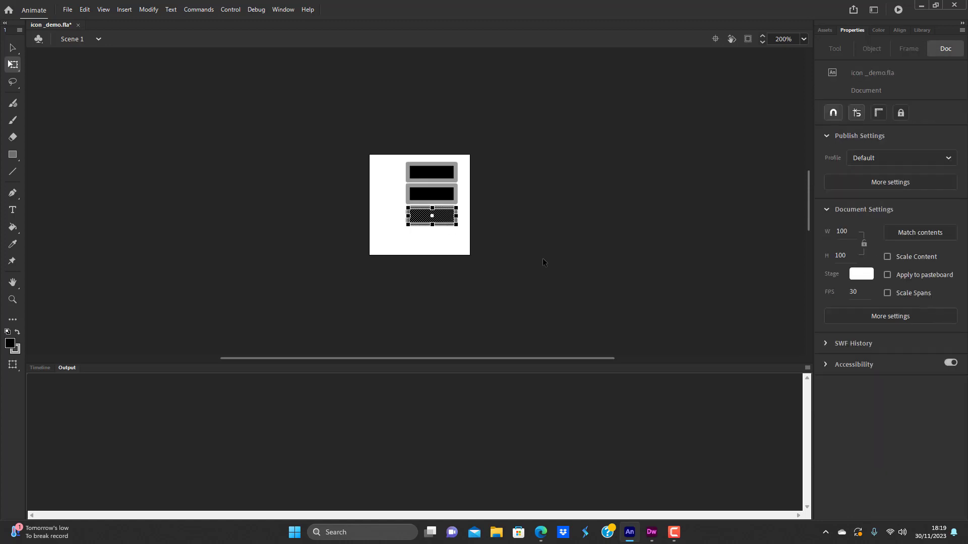
key(Down)
key(Down)
key(Down)
key(Down)
key(Down)
key(Down)
key(Down)
key(Down)
key(Down)
key(Down)
key(Down)
key(Down)
key(Down)
key(Down)
key(Down)
key(Down)
key(Down)
key(Down)
key(Down)
key(Down)
key(Down)
key(Down)
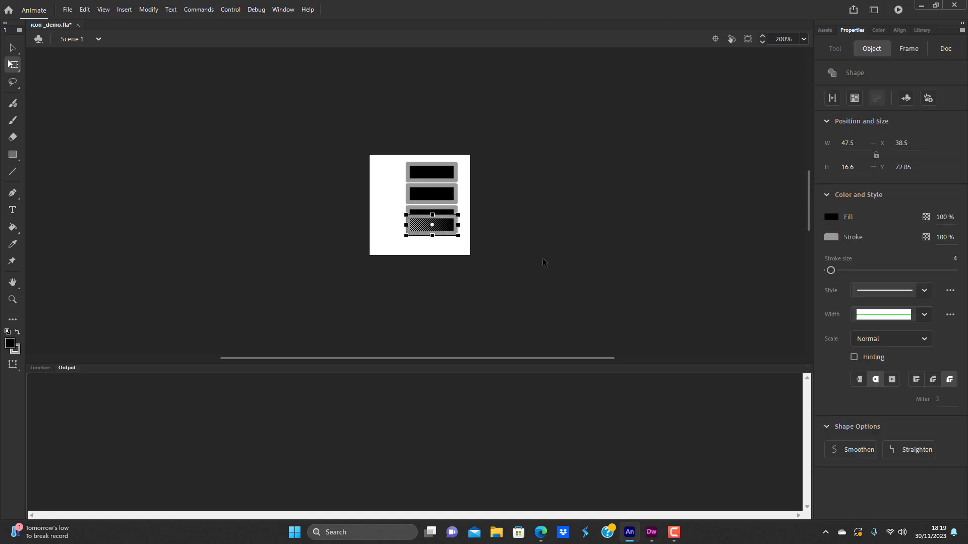
key(Down)
key(Down)
key(Down)
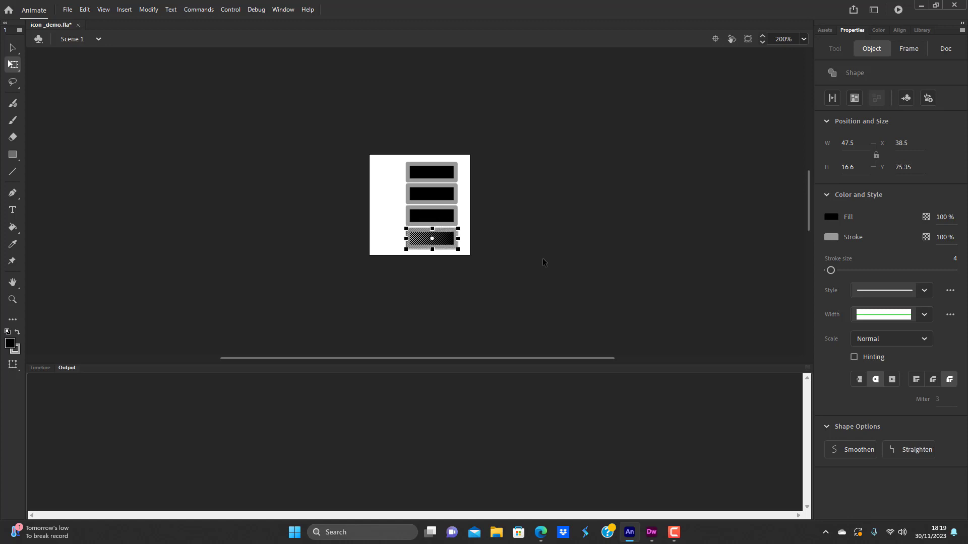
Try nudging the fourth bar up and down to even out its spacing in the stack.
key(Up)
key(Up)
key(Up)
key(Up)
key(Up)
key(Up)
key(Up)
key(Up)
key(Up)
key(Up)
key(Down)
key(Down)
key(Down)
key(Down)
key(Down)
key(Down)
key(Down)
key(Down)
key(Down)
key(Down)
key(Up)
key(Up)
key(Up)
Delete the fourth bar and move the three remaining bars straight down together to Y 20.2.
key(Delete)
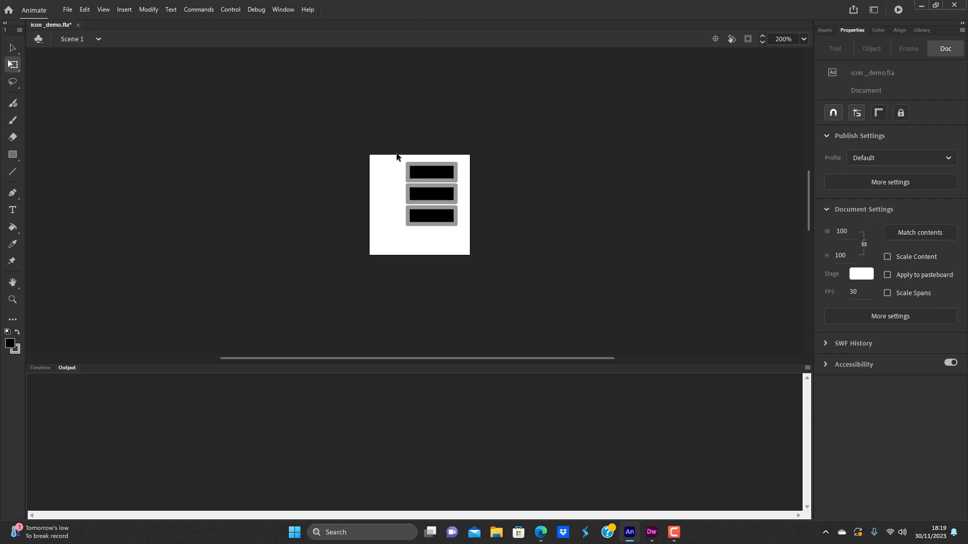
drag(388, 149, 492, 259)
drag(448, 222, 447, 232)
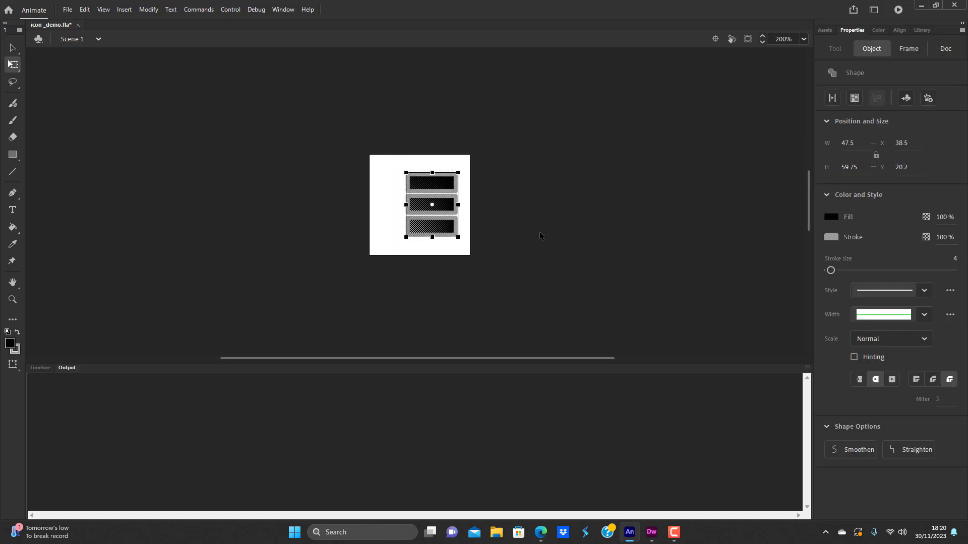
click(485, 269)
click(455, 228)
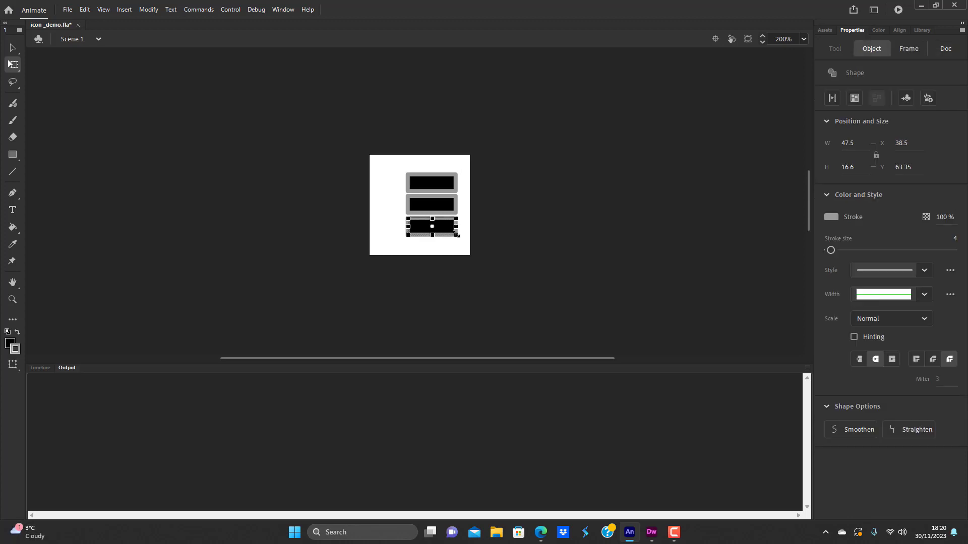
click(613, 253)
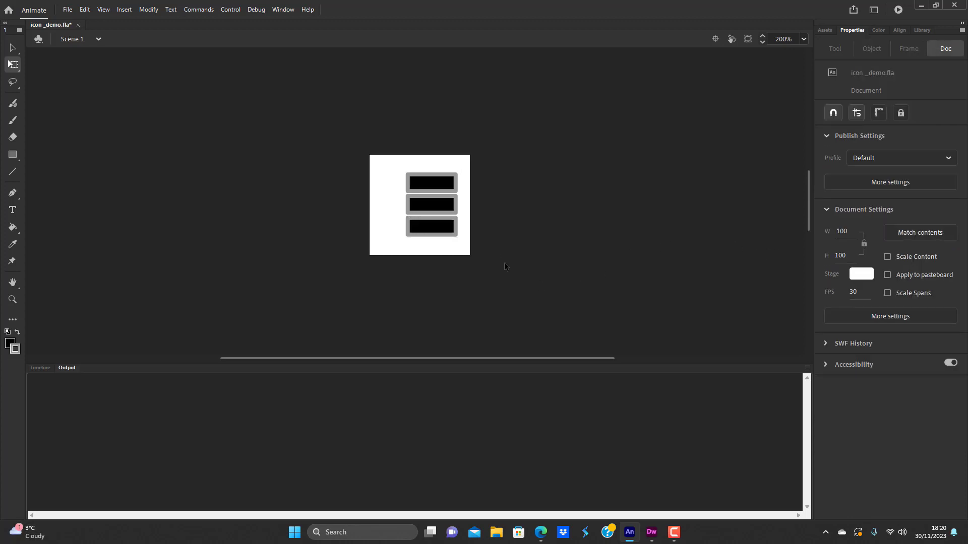
click(456, 227)
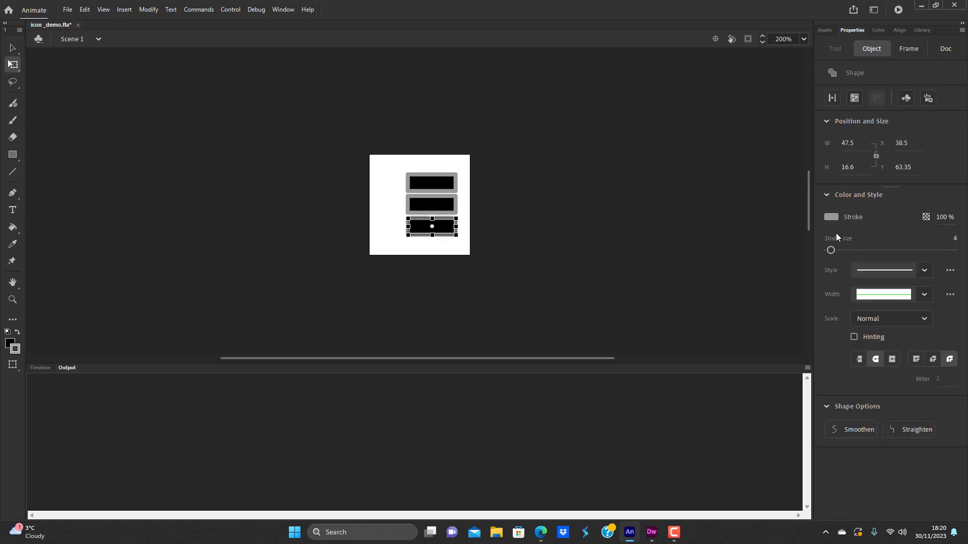
click(503, 260)
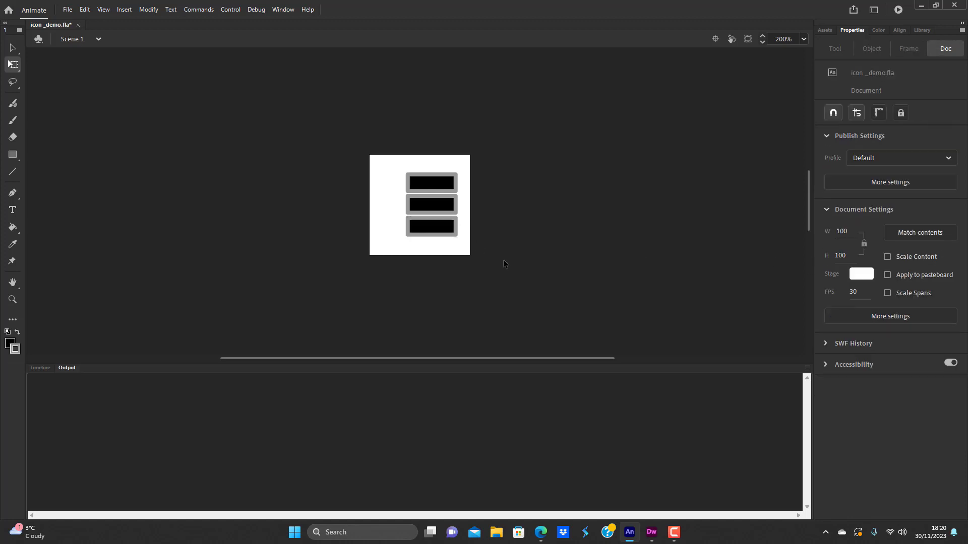
Recolour the top bar's fill to bright blue #00BDF1.
click(437, 184)
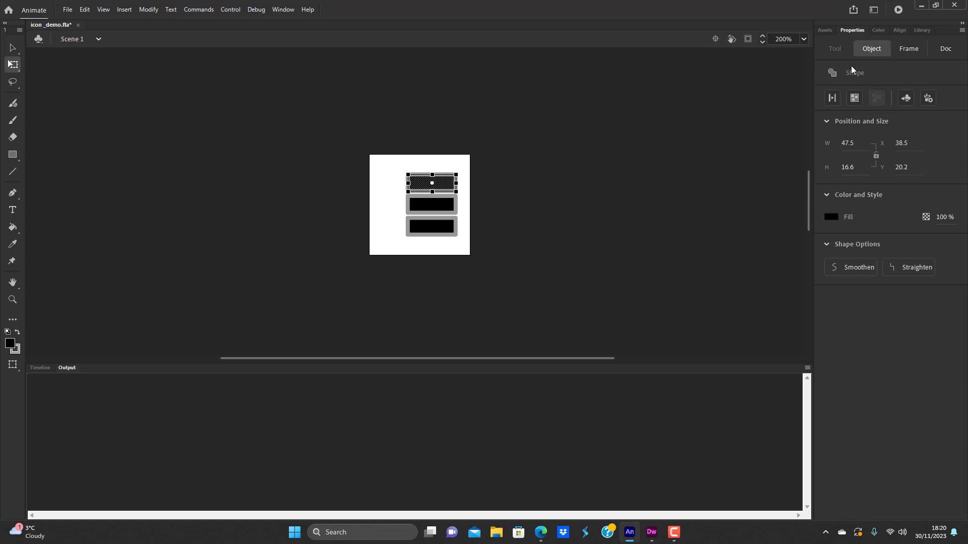
click(877, 30)
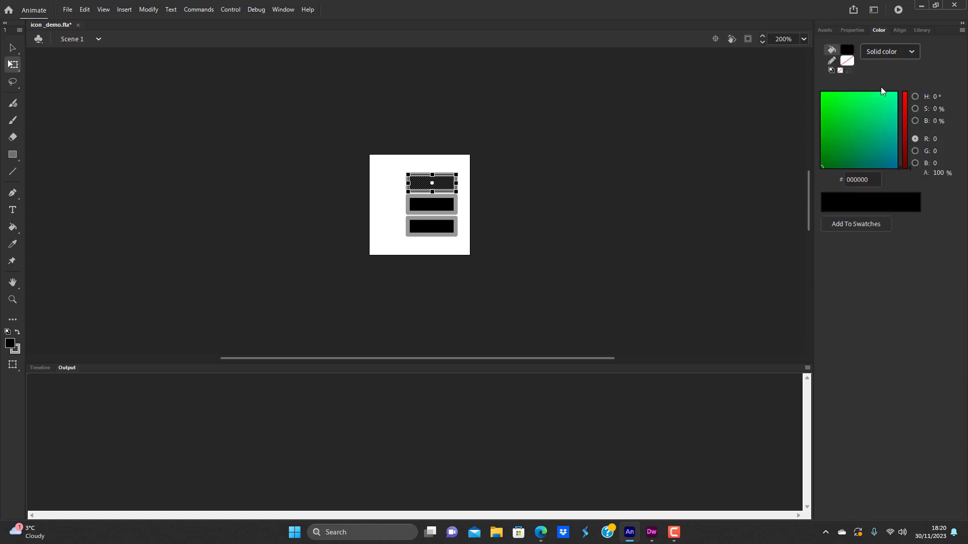
click(881, 159)
drag(890, 148, 892, 111)
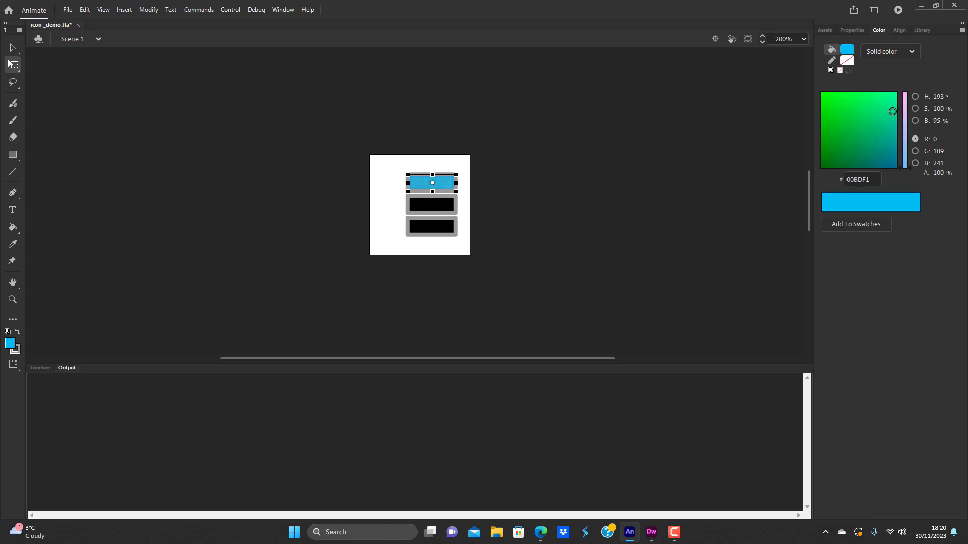
click(548, 174)
Set the top bar's whole outline to blue #0099CC and deselect it.
click(457, 186)
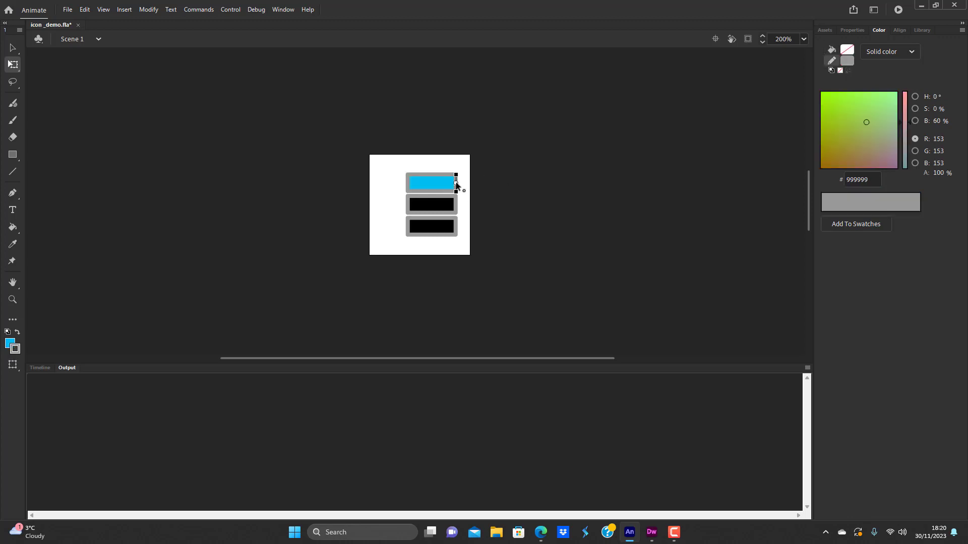
click(449, 178)
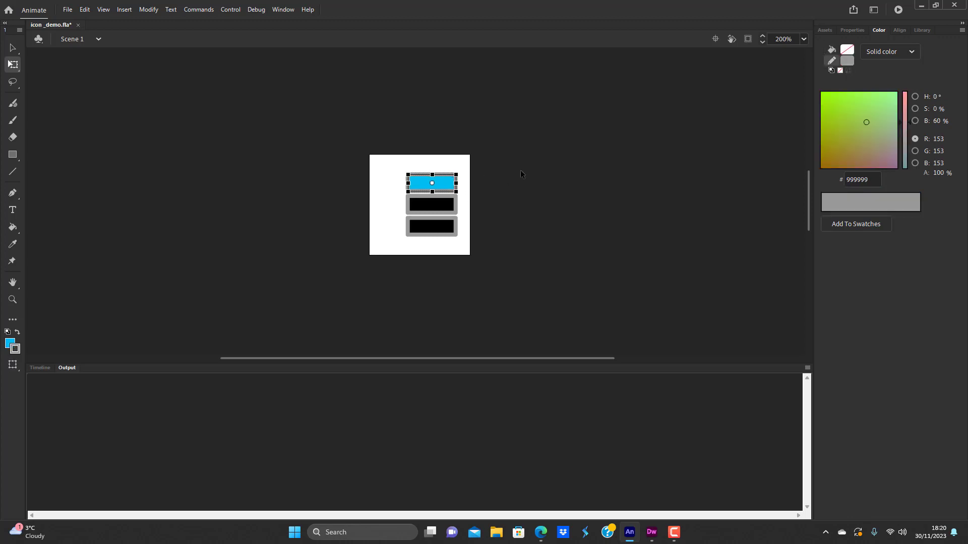
click(848, 57)
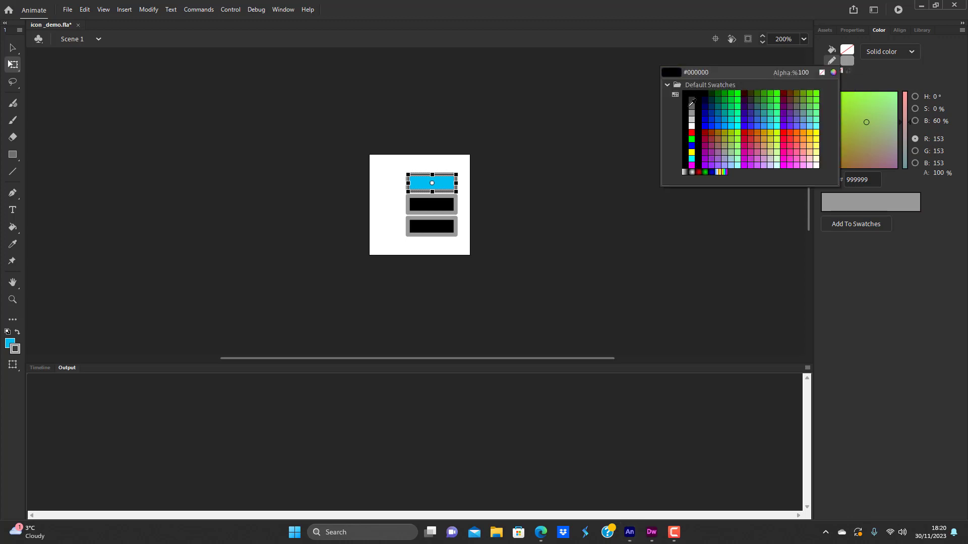
click(722, 116)
click(551, 216)
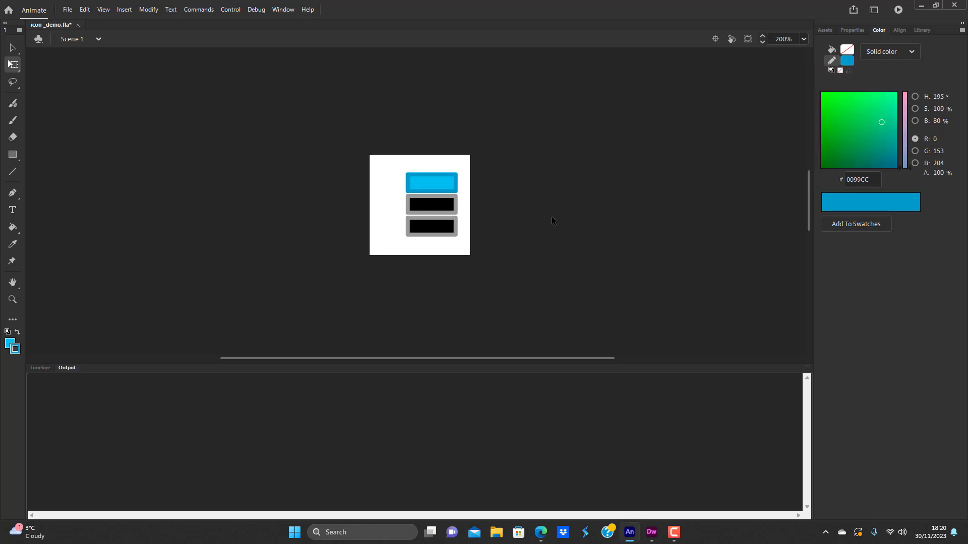
Set the middle bar's fill to #006699 and its outline to cyan #00FFFF.
click(451, 209)
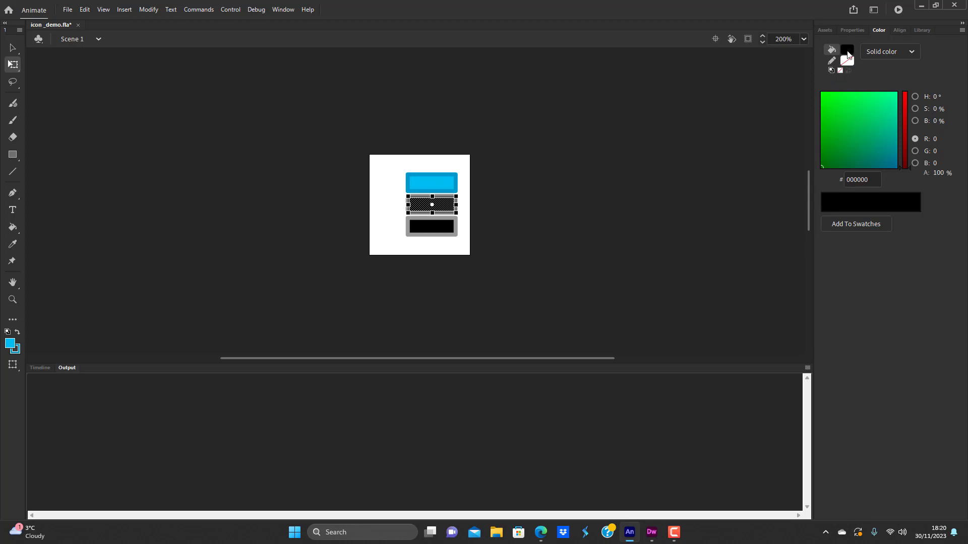
click(847, 50)
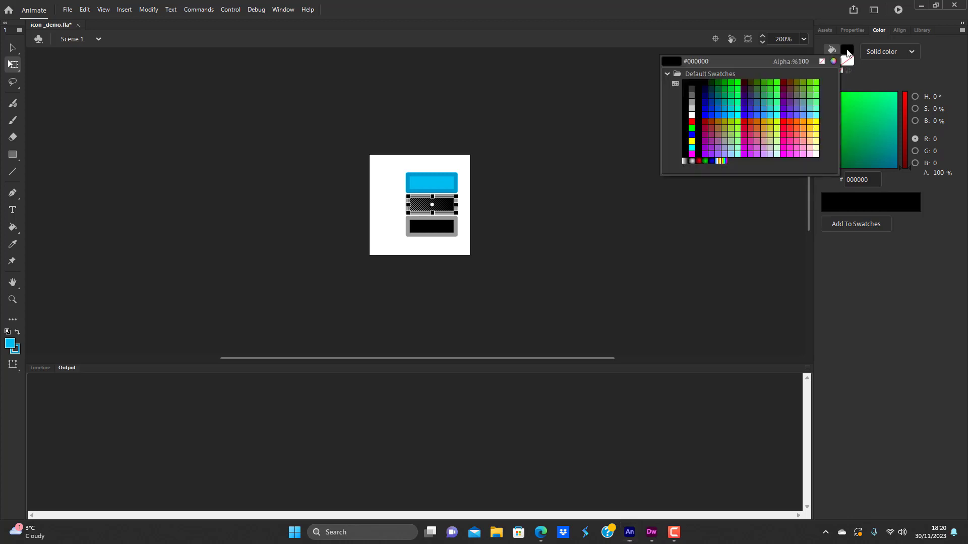
click(717, 94)
click(464, 225)
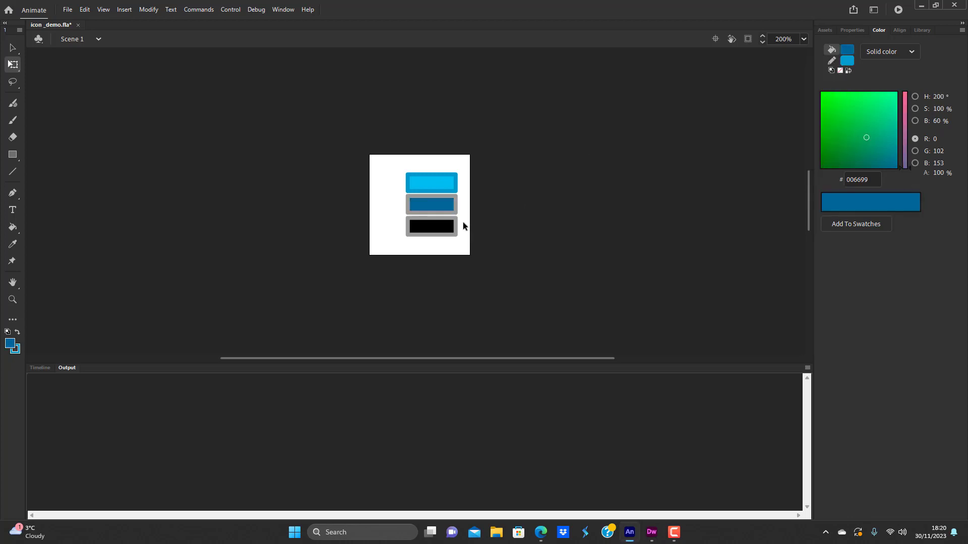
click(456, 209)
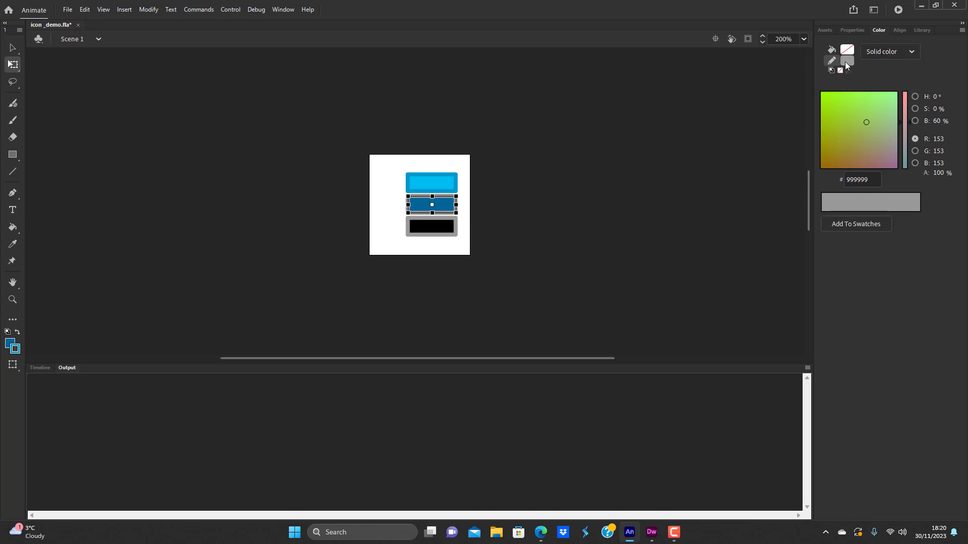
click(846, 61)
click(737, 125)
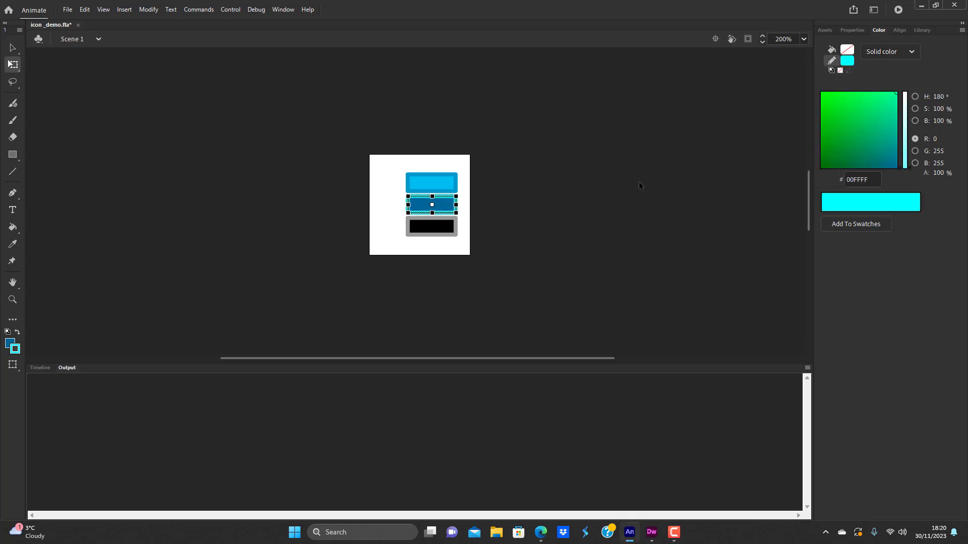
Set the lowest bar's fill to dark blue #003366 and its outline to #3399CC.
click(445, 228)
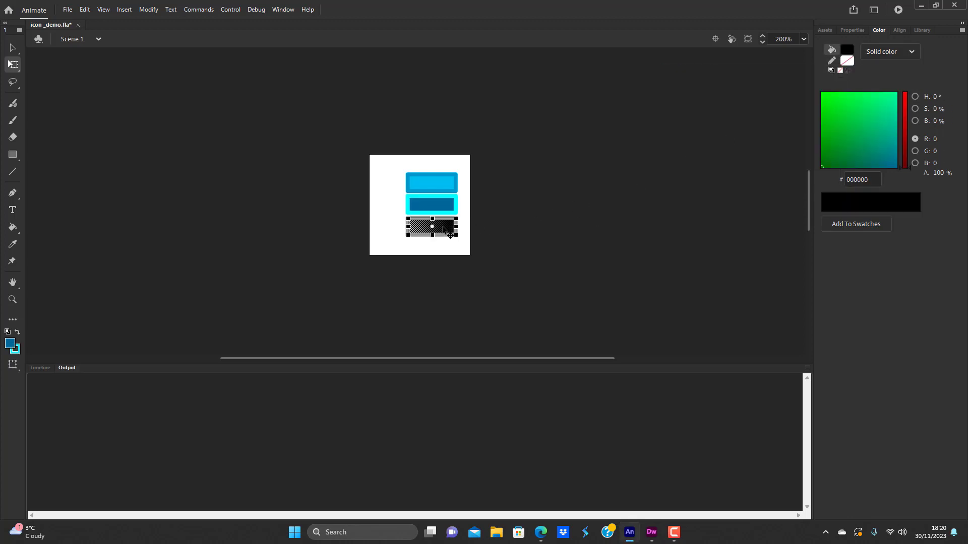
click(847, 50)
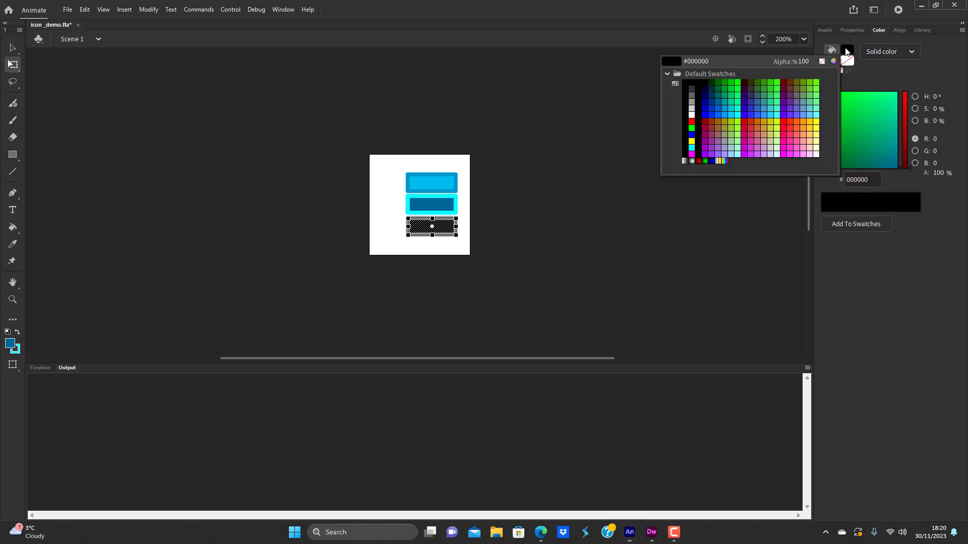
click(712, 94)
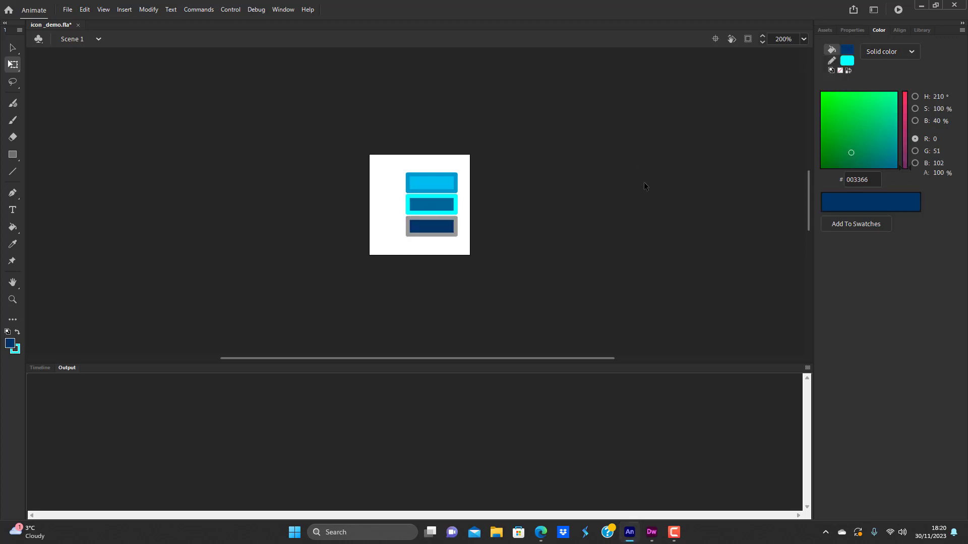
click(450, 235)
click(846, 62)
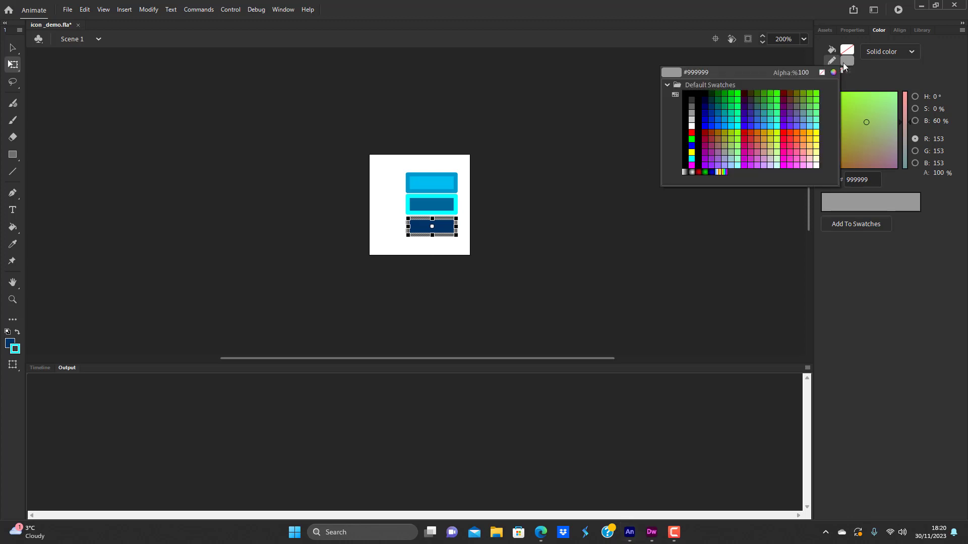
click(764, 112)
click(469, 285)
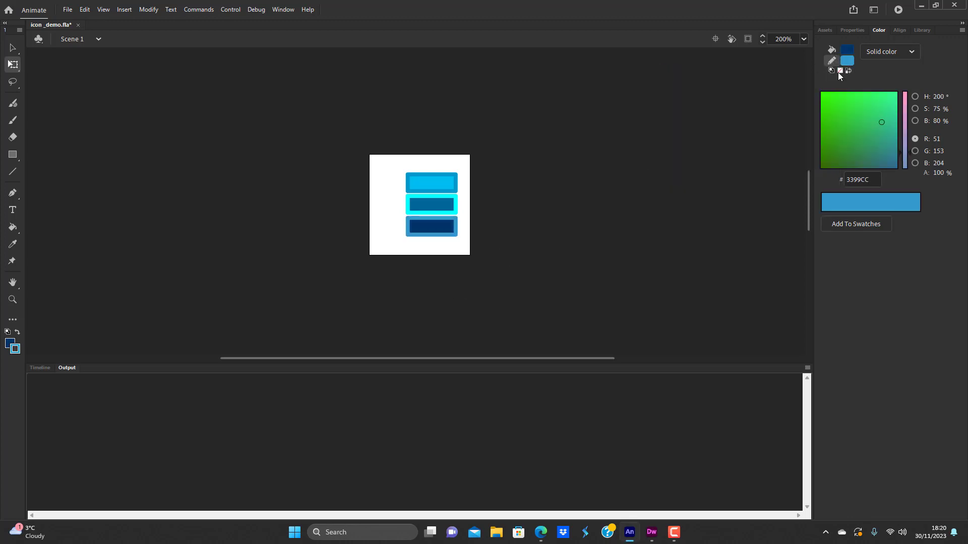
click(13, 155)
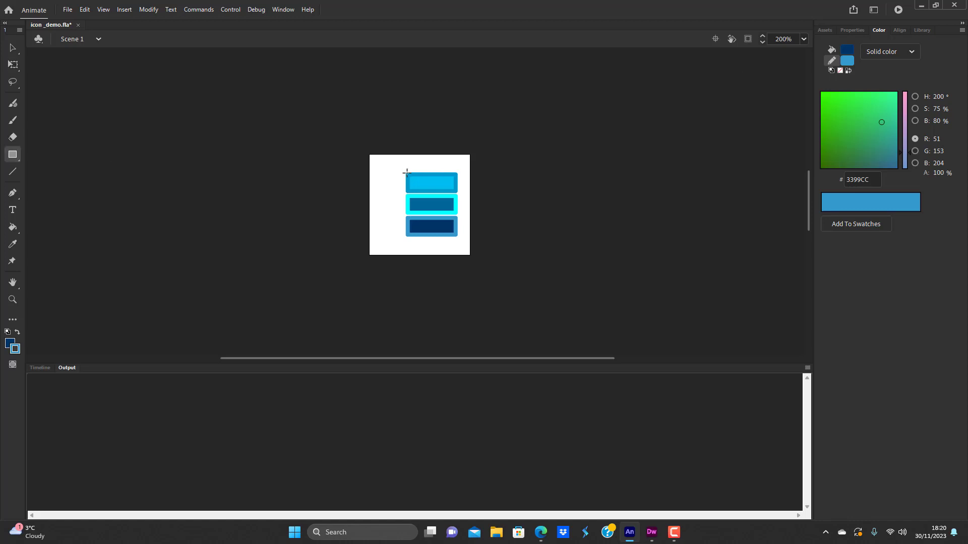
mouse_move(406, 173)
mouse_down()
mouse_move(445, 176)
mouse_move(460, 239)
mouse_move(452, 153)
mouse_up()
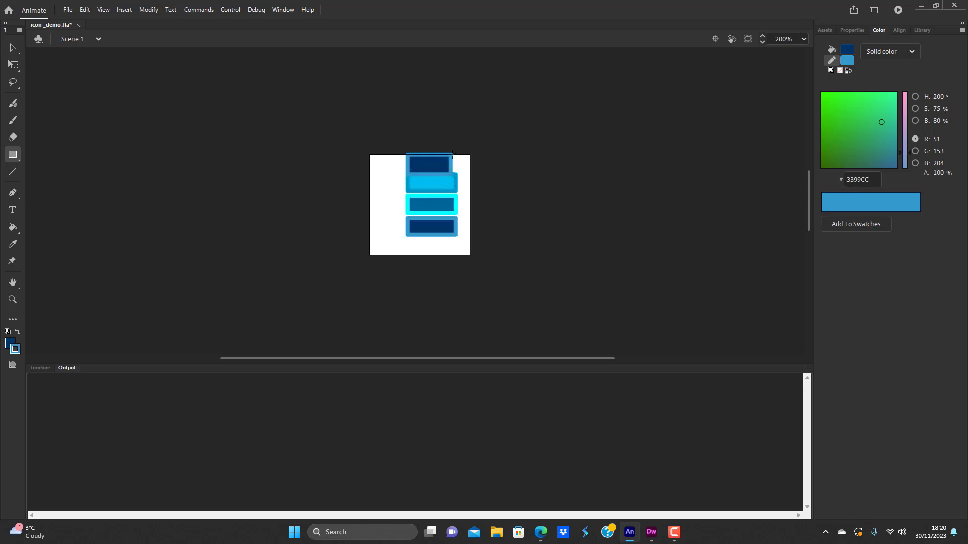
key(ctrl+z)
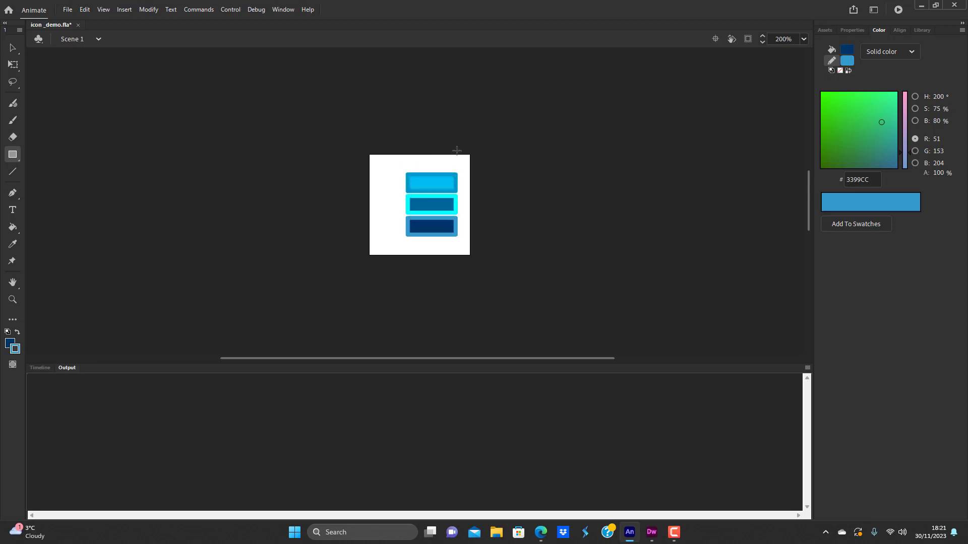
Add a new layer in the timeline and place it below Layer_1.
click(40, 368)
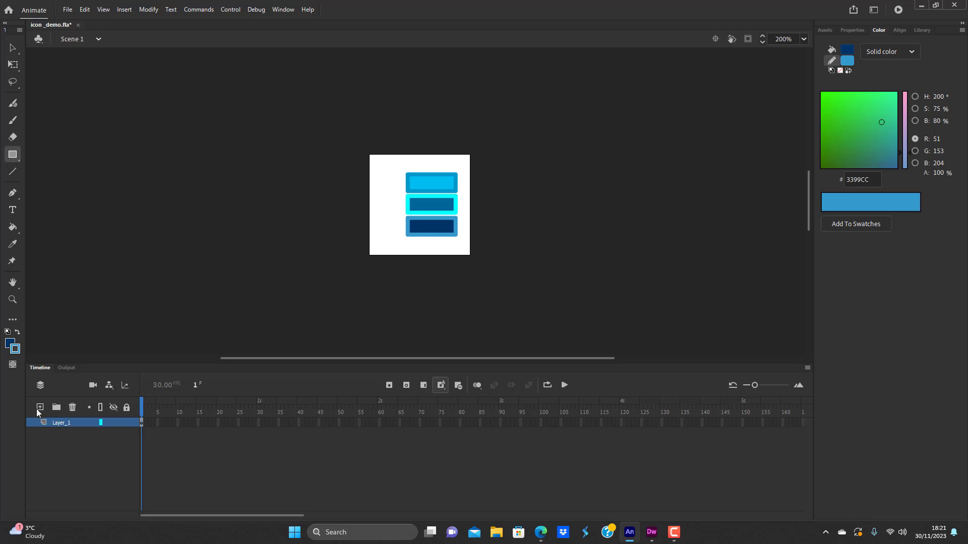
click(40, 407)
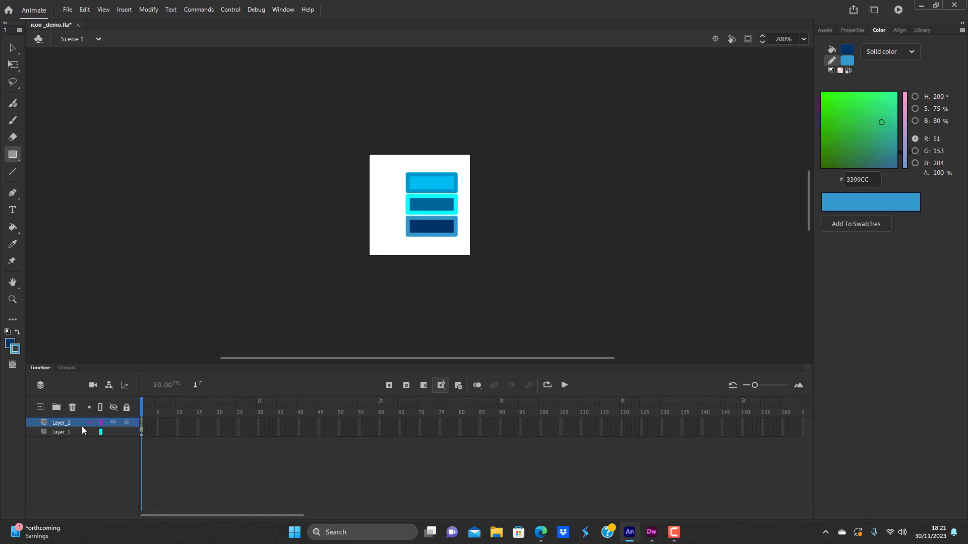
drag(72, 422, 76, 454)
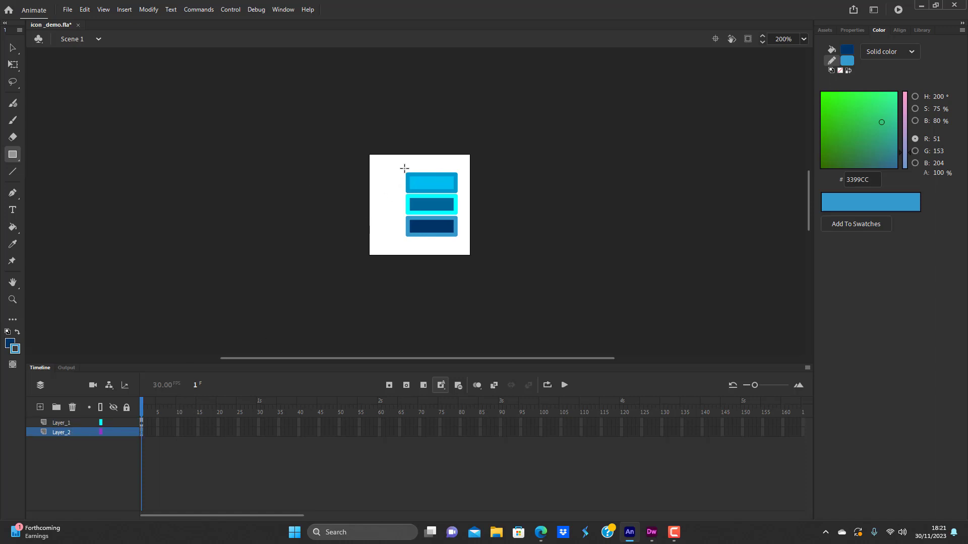
Draw a rectangle on Layer_2 spanning the area behind all three bars, hide Layer_1, and delete the rectangle's outline.
mouse_move(409, 174)
mouse_down()
mouse_move(457, 185)
mouse_move(458, 236)
mouse_up()
click(12, 49)
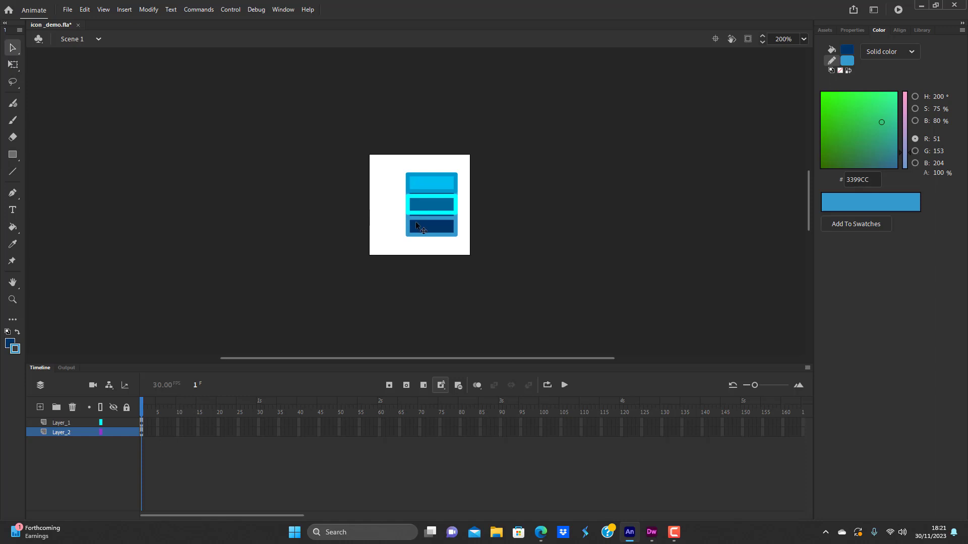
click(113, 423)
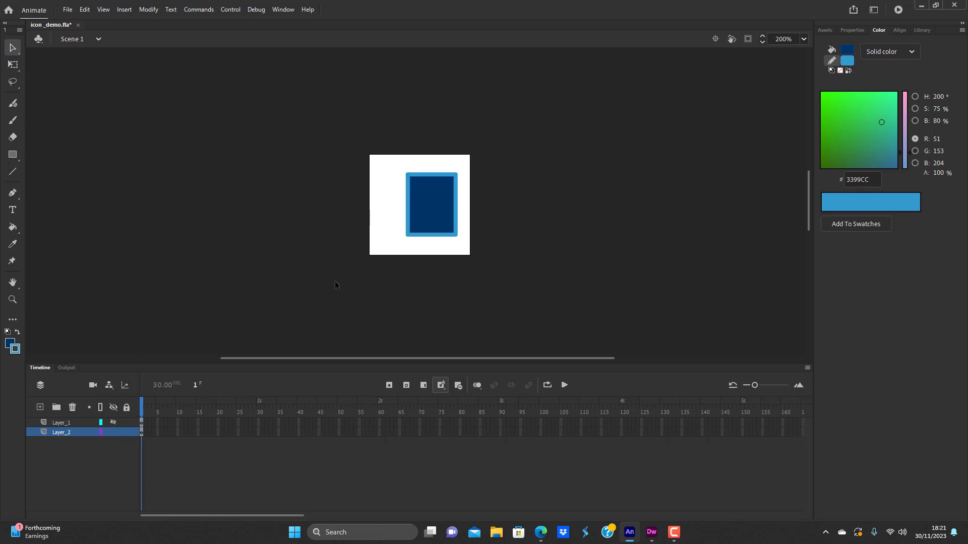
click(441, 236)
key(Delete)
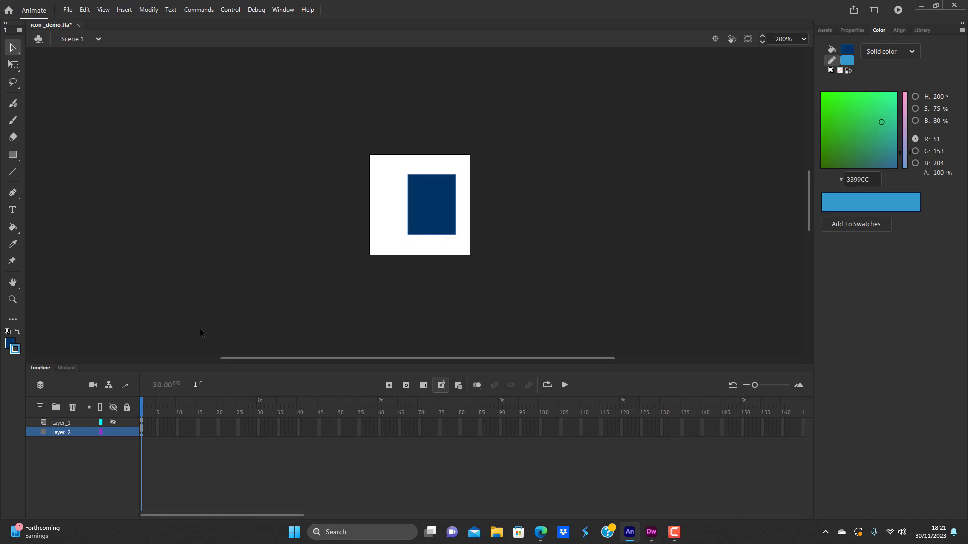
Make Layer_1 visible again, keeping Layer_2 active and its backing rectangle deselected.
click(67, 424)
click(66, 433)
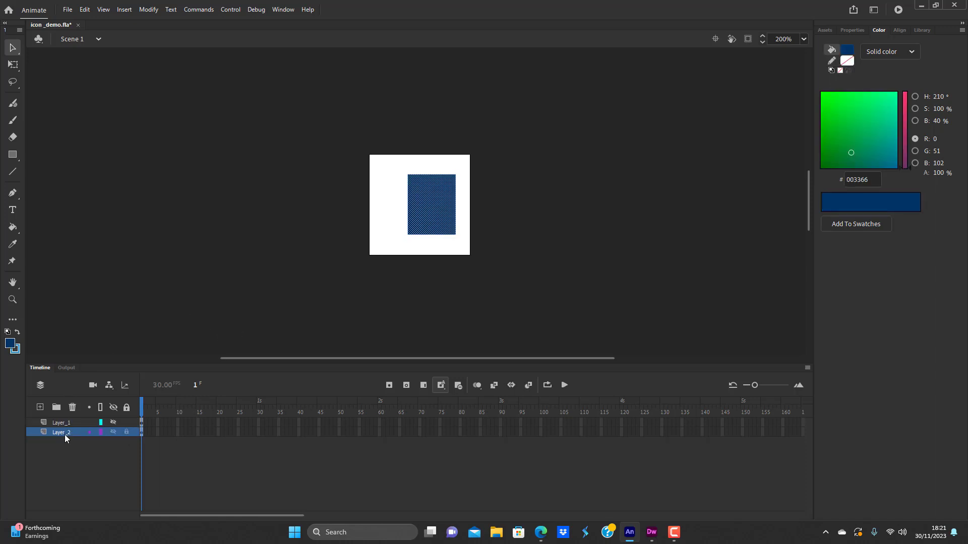
click(155, 257)
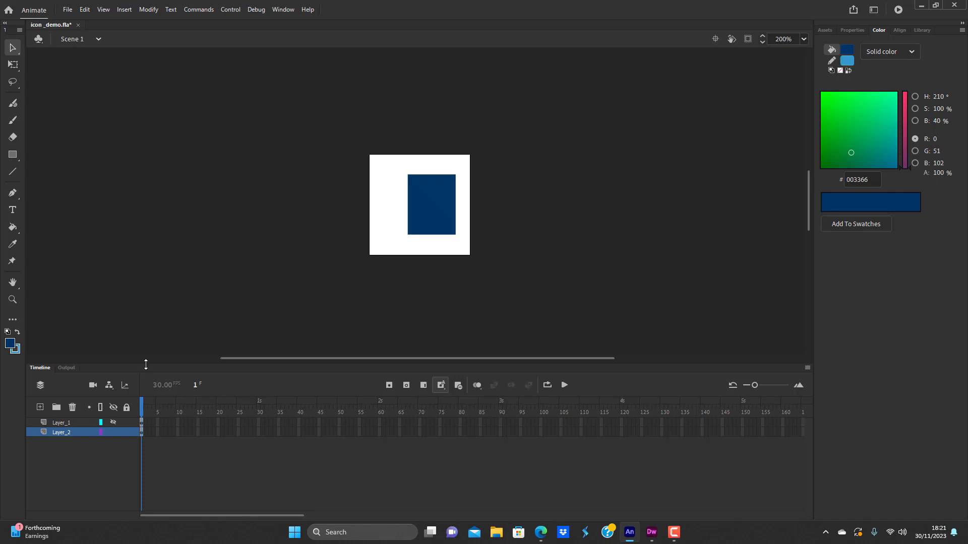
click(113, 423)
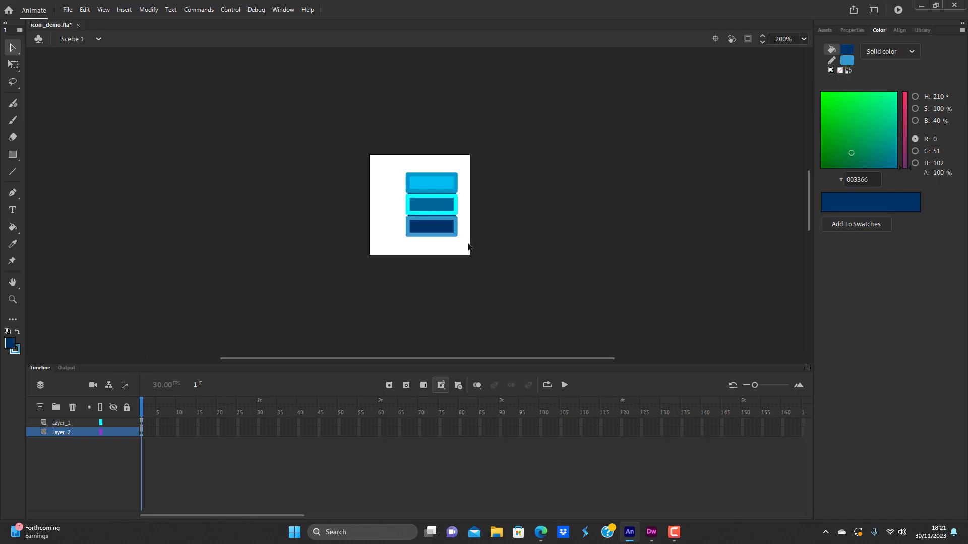
Delete the outlines of all three stacked bars, leaving only their fills.
click(449, 238)
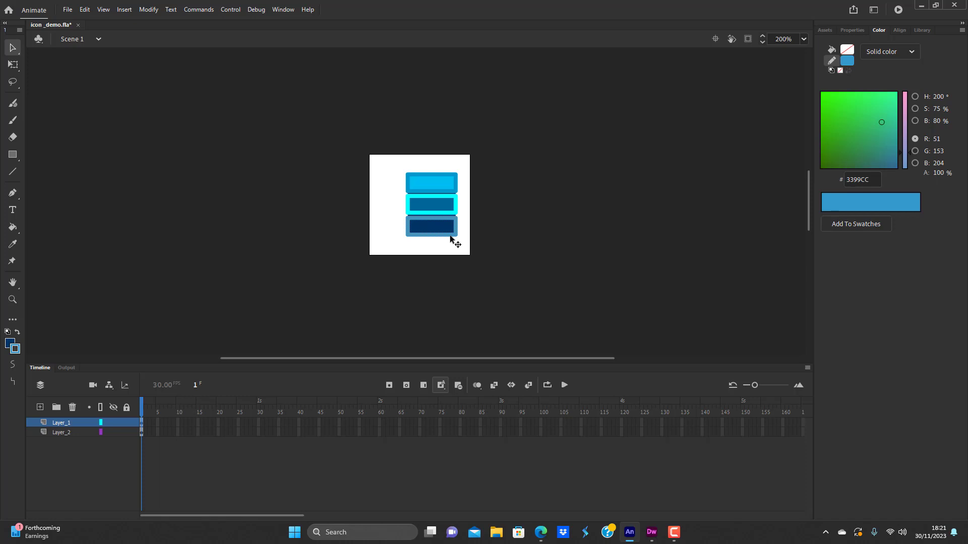
key(Delete)
click(443, 216)
key(Delete)
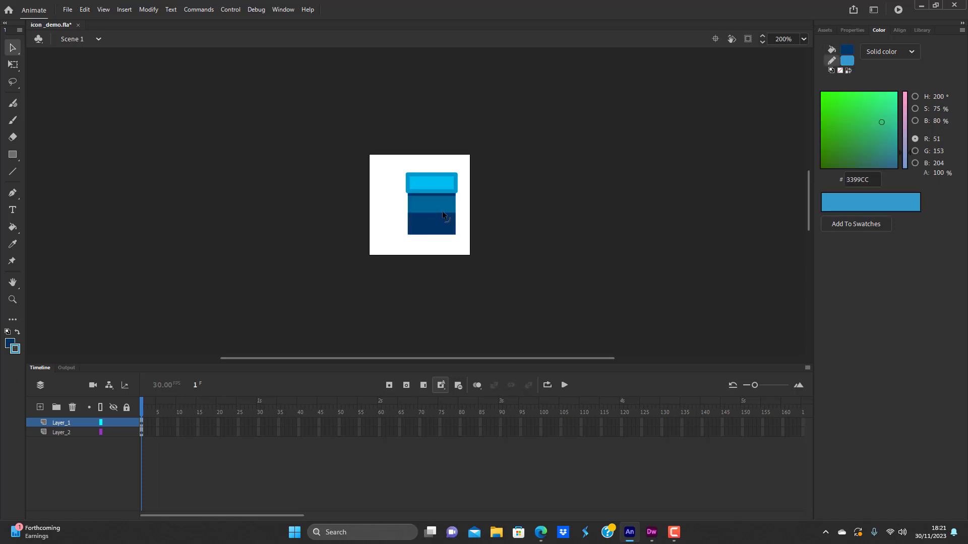
click(443, 192)
click(443, 189)
key(Delete)
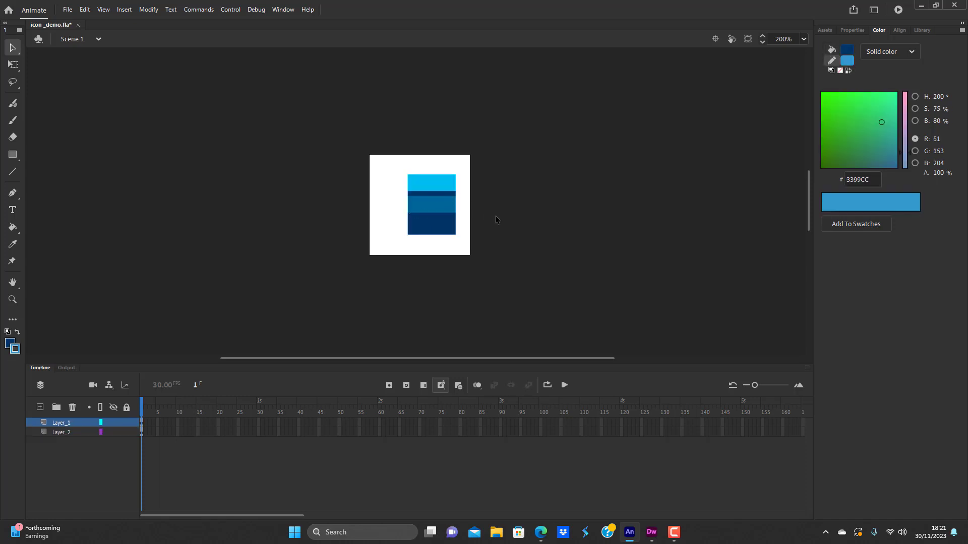
Delete the lower strip of the lowest bar's fill, leaving nothing selected.
drag(383, 268, 472, 228)
key(Delete)
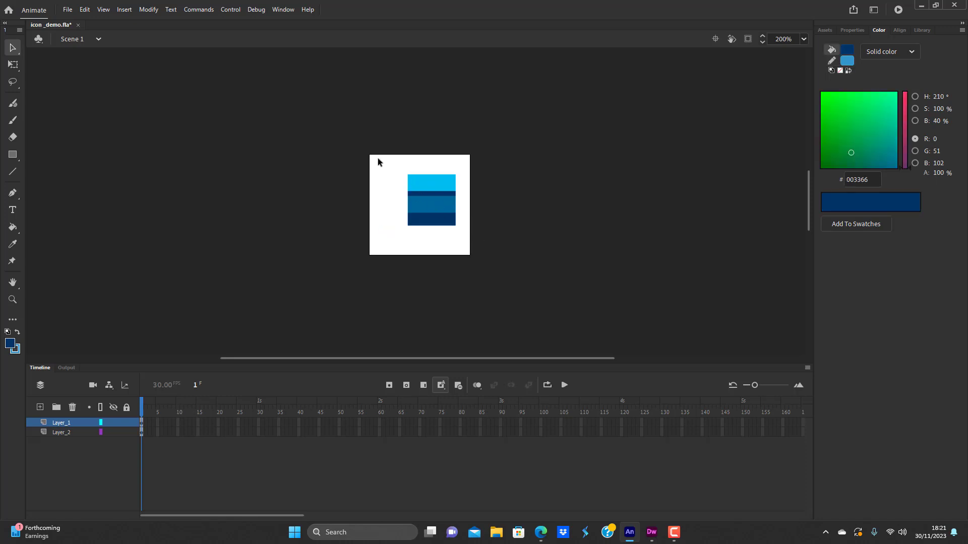
drag(378, 162, 570, 280)
click(569, 280)
Undo the deletions of the lowest bar's strip and of the three bars' outlines.
key(ctrl+z)
key(ctrl+z)
key(ctrl+z)
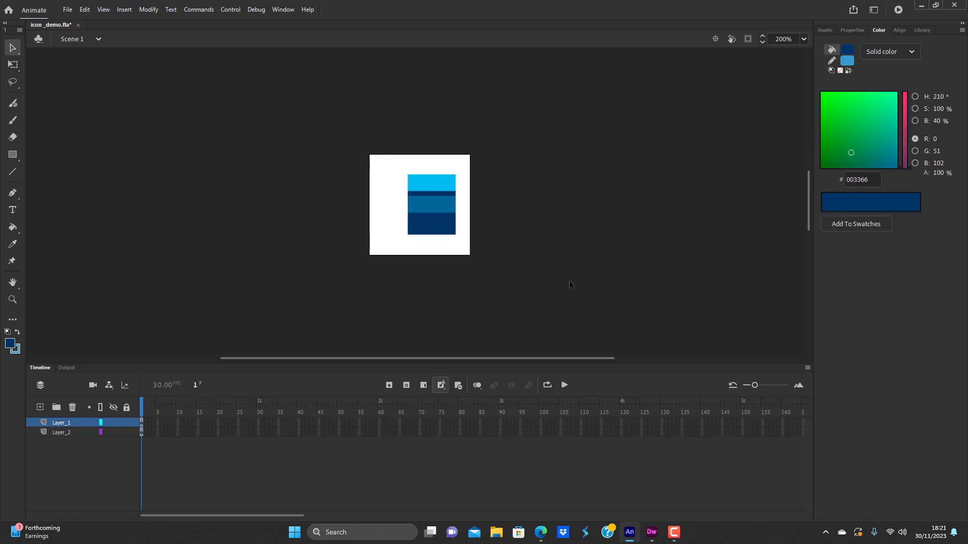
key(ctrl+z)
key(ctrl+z)
key(ctrl+z)
key(ctrl+z)
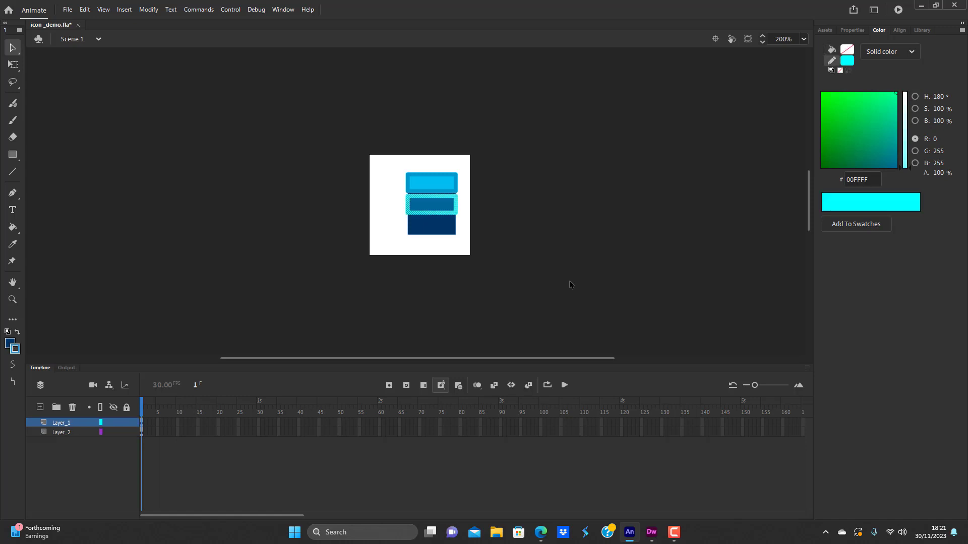
key(ctrl+z)
key(ctrl+z)
key(ctrl+z)
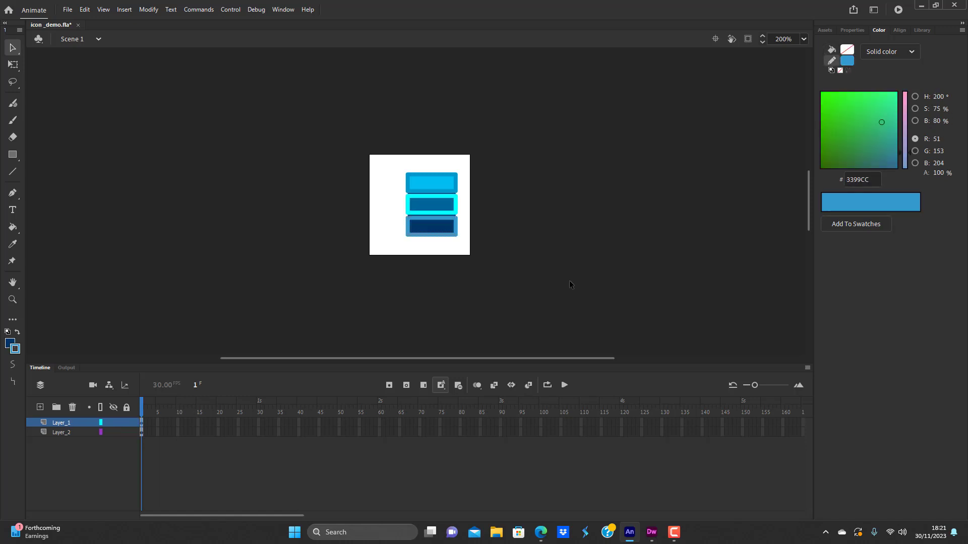
key(ctrl+z)
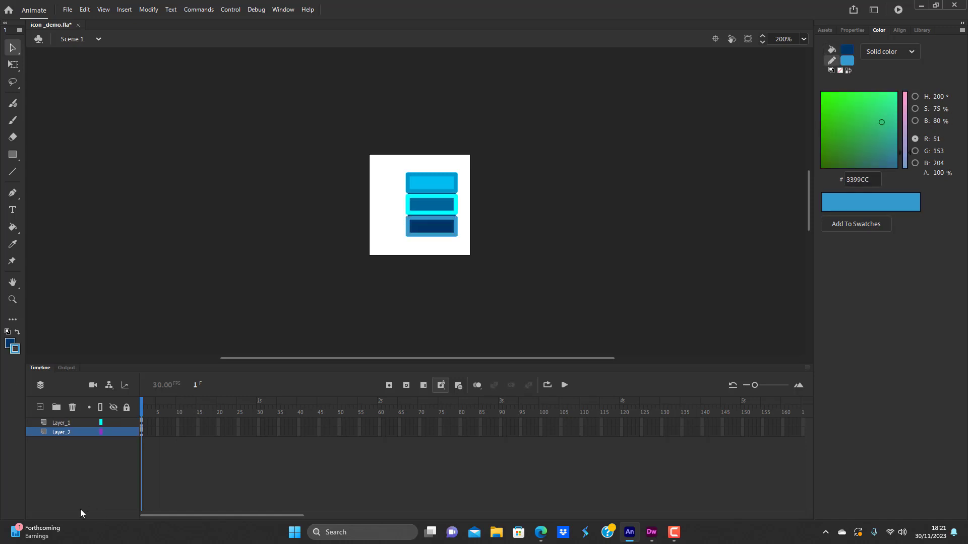
Enlarge the backing rectangle on Layer_2 with Free Transform so it forms a narrow border around all three bars.
click(63, 432)
key(q)
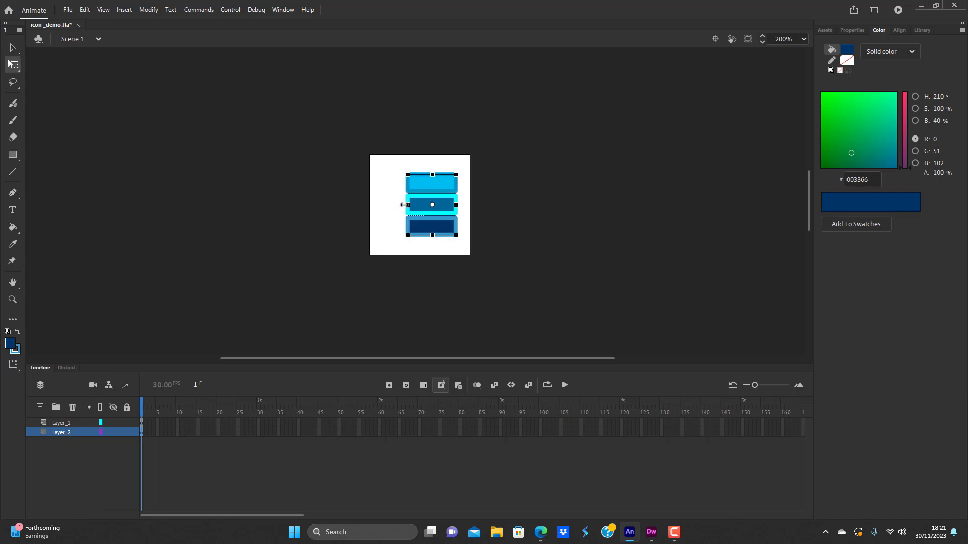
drag(405, 203, 401, 203)
drag(433, 173, 433, 168)
click(513, 202)
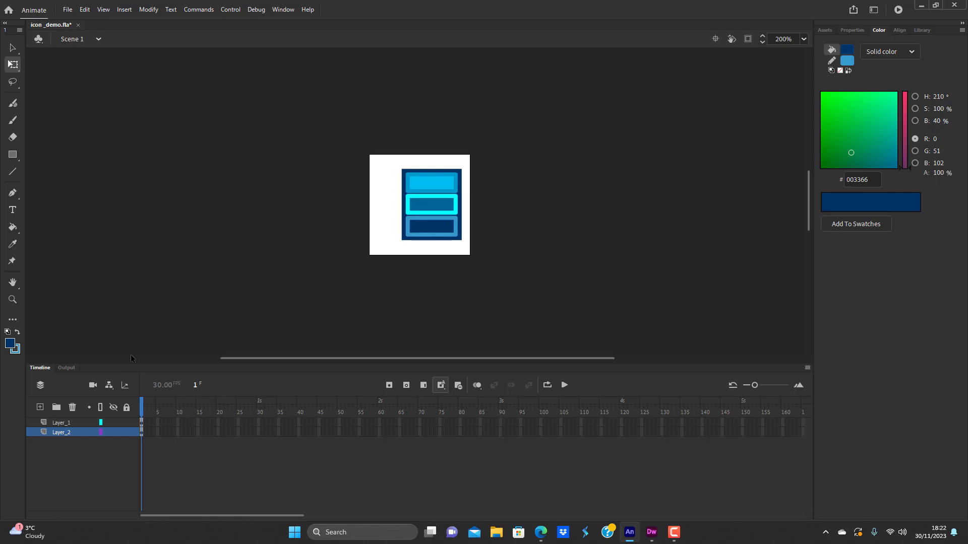
Add a new layer above Layer_1 and draw an outlined square on it, overlapping the left edge of the bar stack at mid-height.
click(54, 423)
click(40, 408)
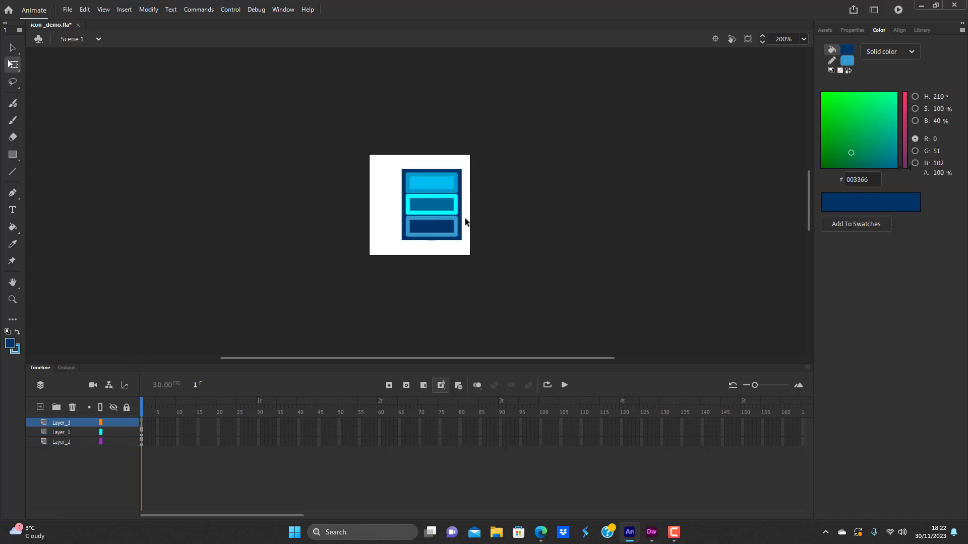
click(454, 211)
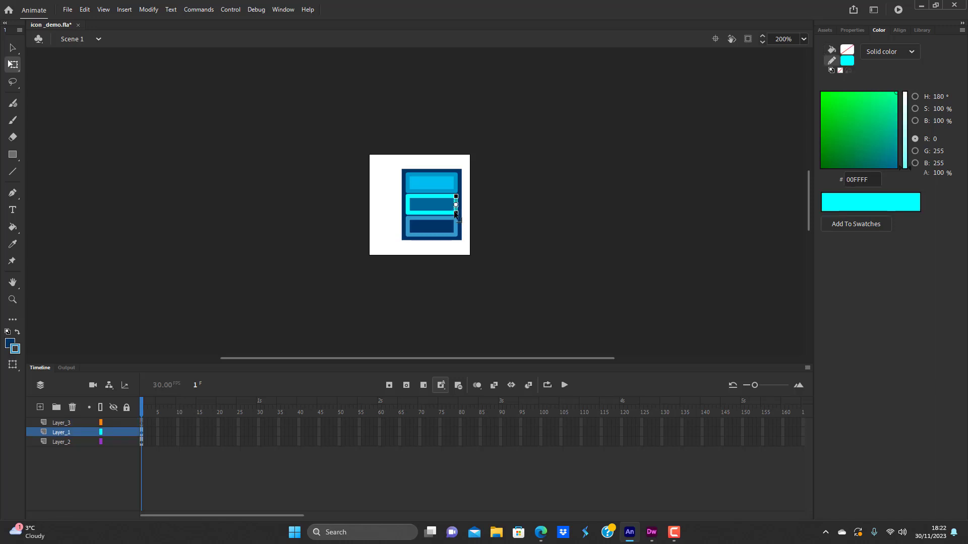
click(455, 238)
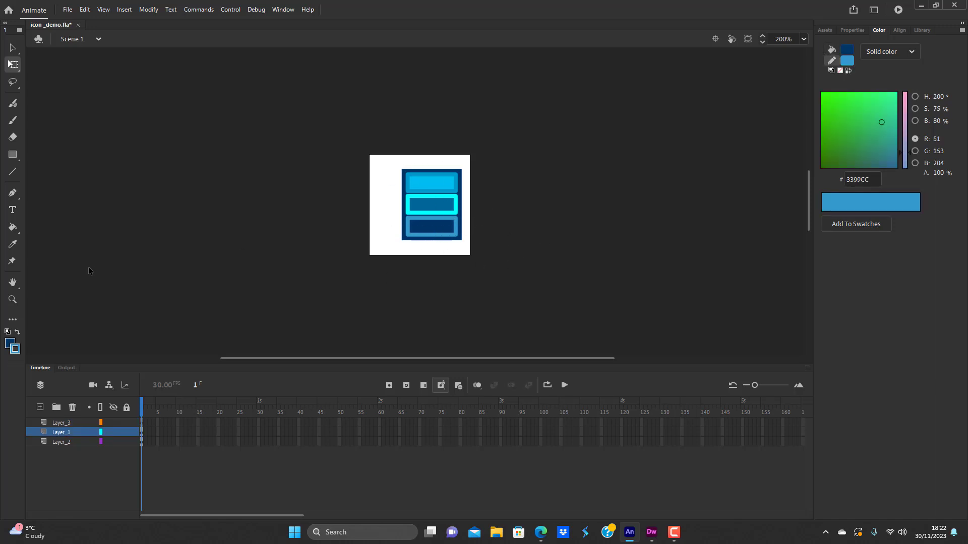
click(13, 155)
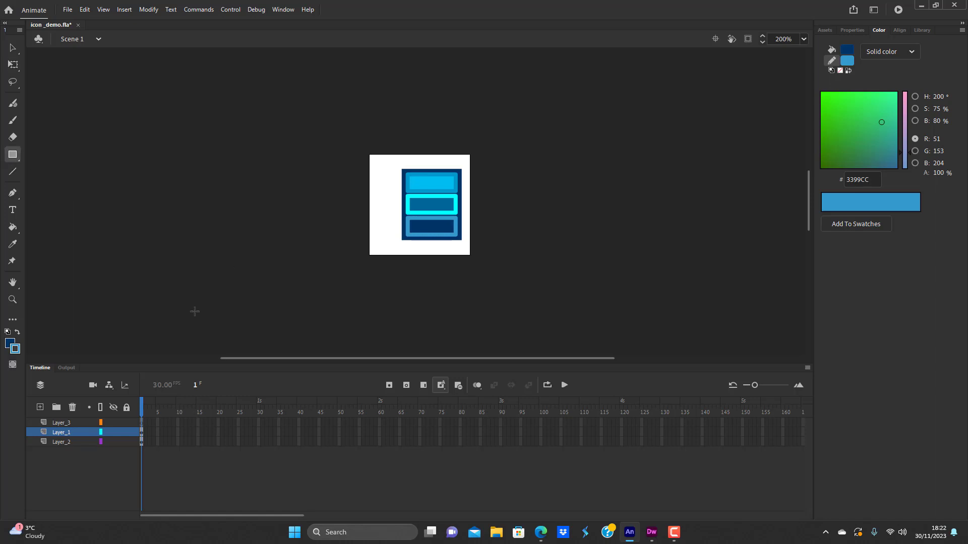
click(64, 423)
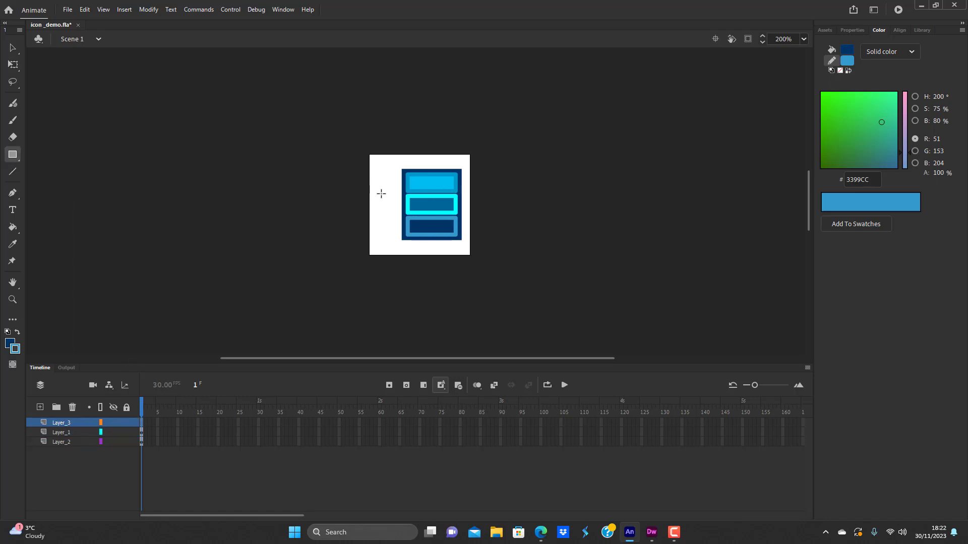
mouse_move(382, 187)
mouse_down()
mouse_move(430, 230)
mouse_move(419, 225)
mouse_up()
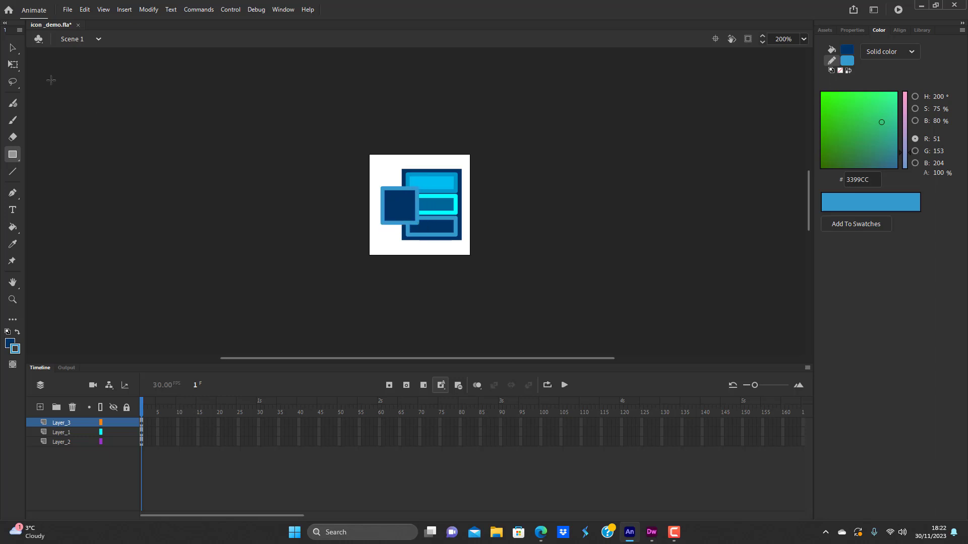
Set the lowest bar's fill to #0099CC.
click(13, 47)
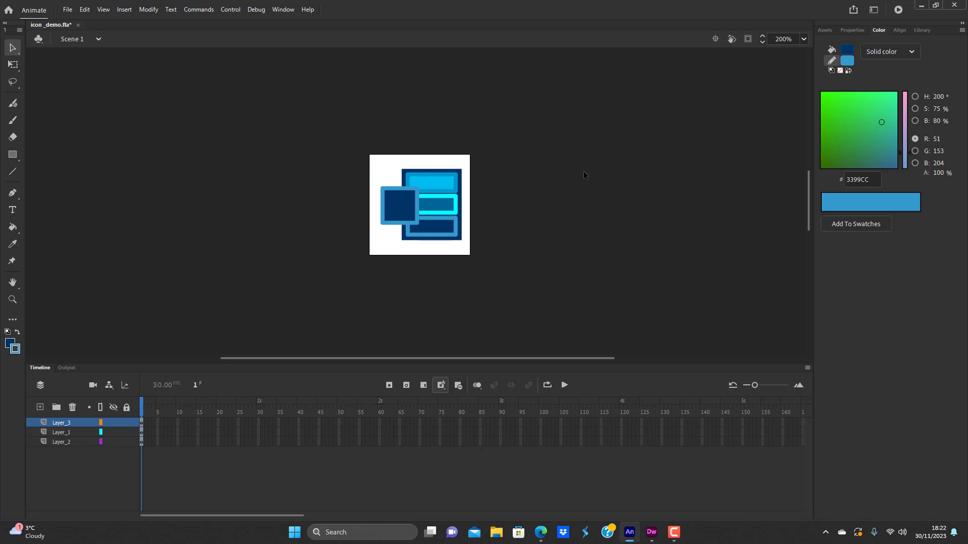
click(403, 216)
click(526, 224)
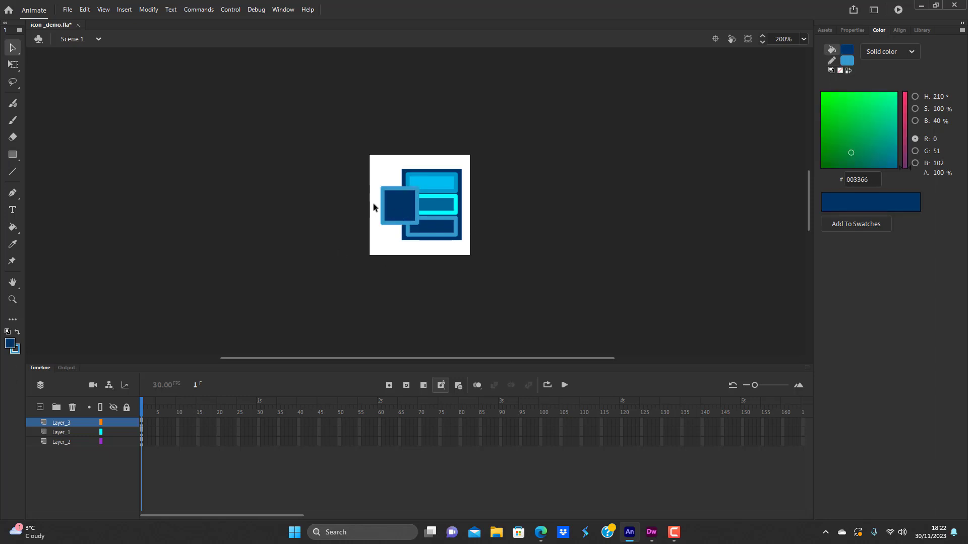
click(410, 204)
click(599, 228)
click(444, 218)
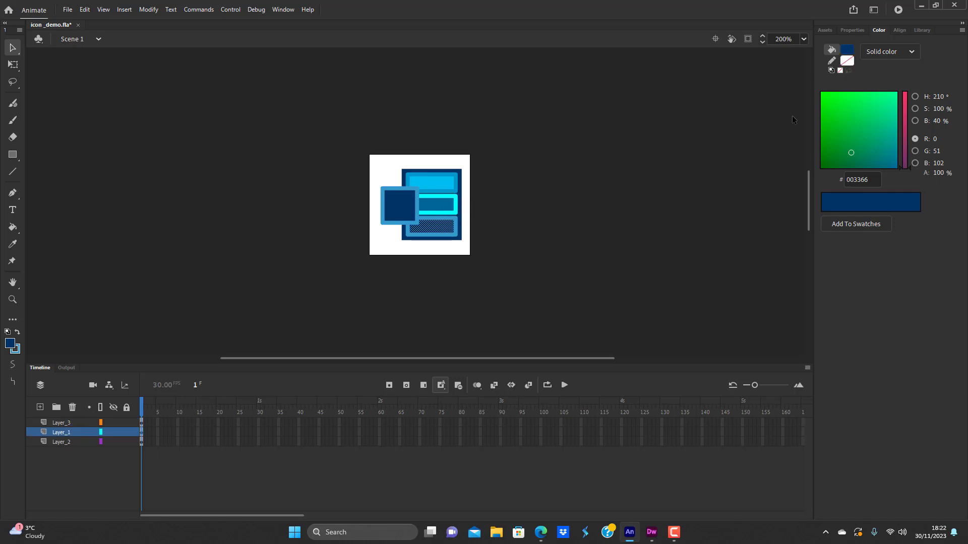
click(841, 54)
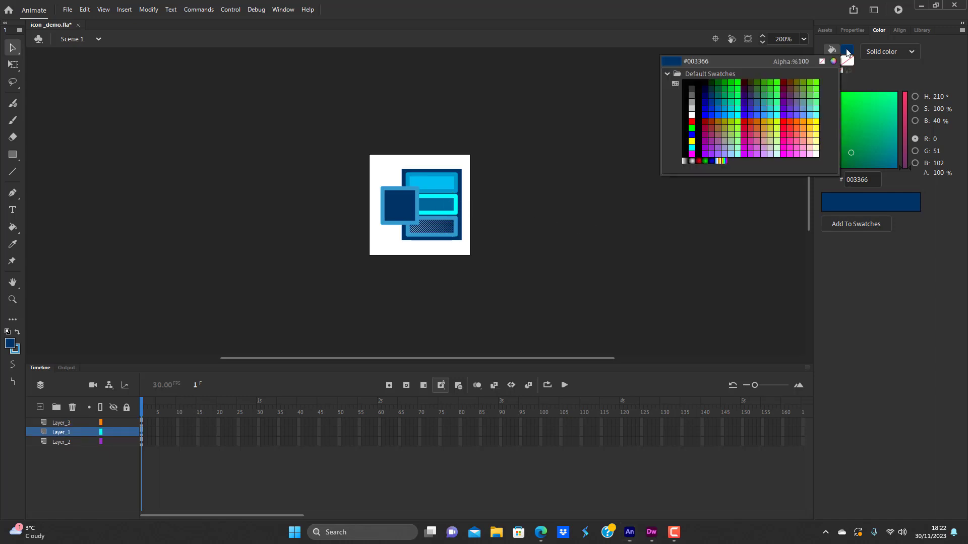
click(722, 102)
click(639, 213)
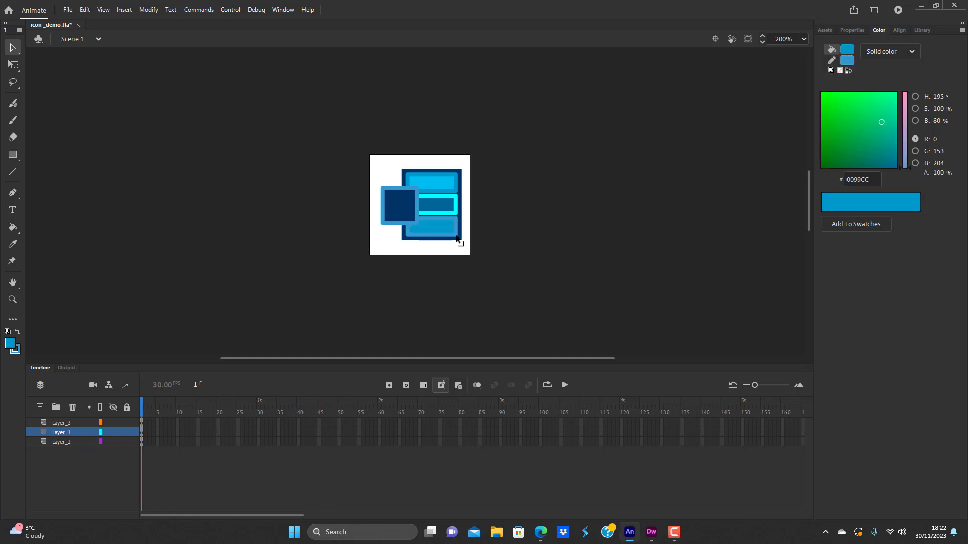
Delete the outlines of the lowest, middle and uppermost bars.
click(456, 238)
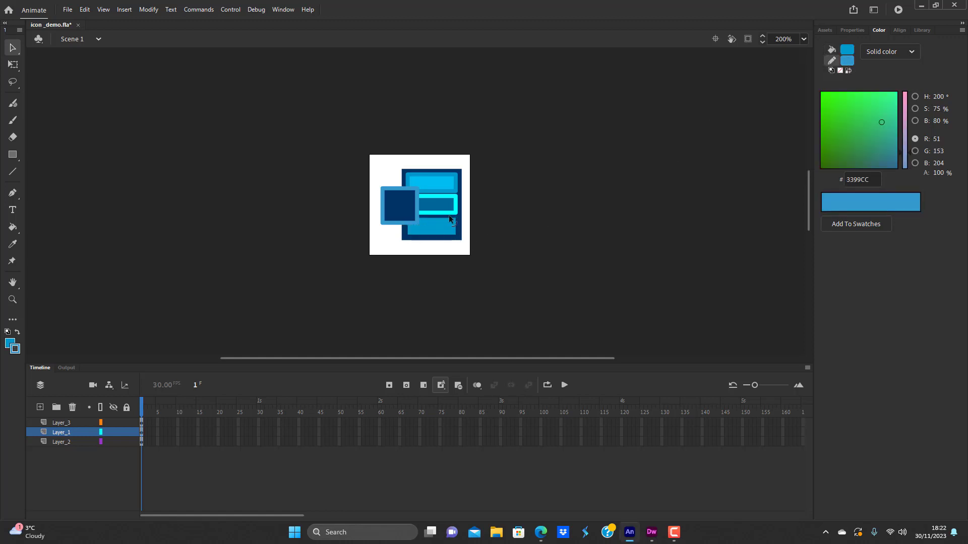
click(453, 193)
key(Delete)
click(453, 192)
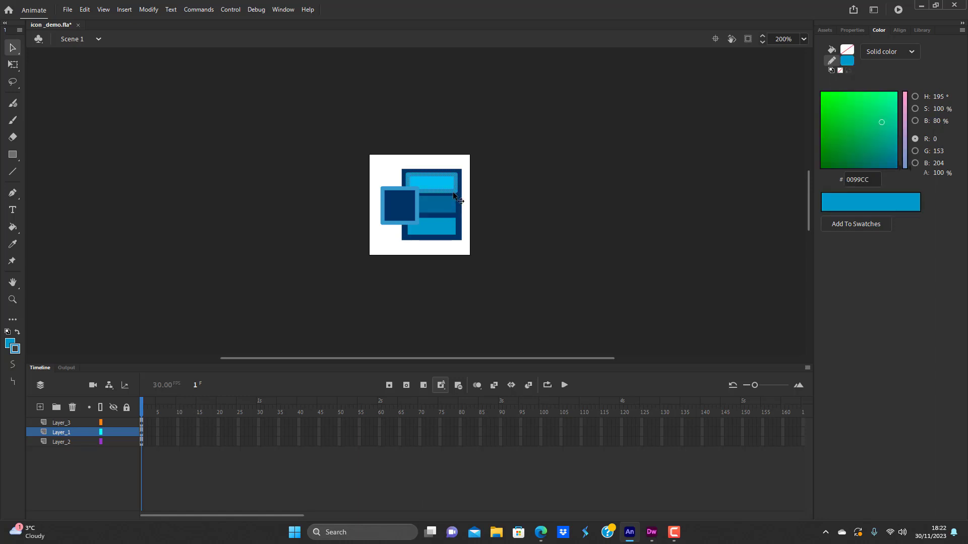
key(Delete)
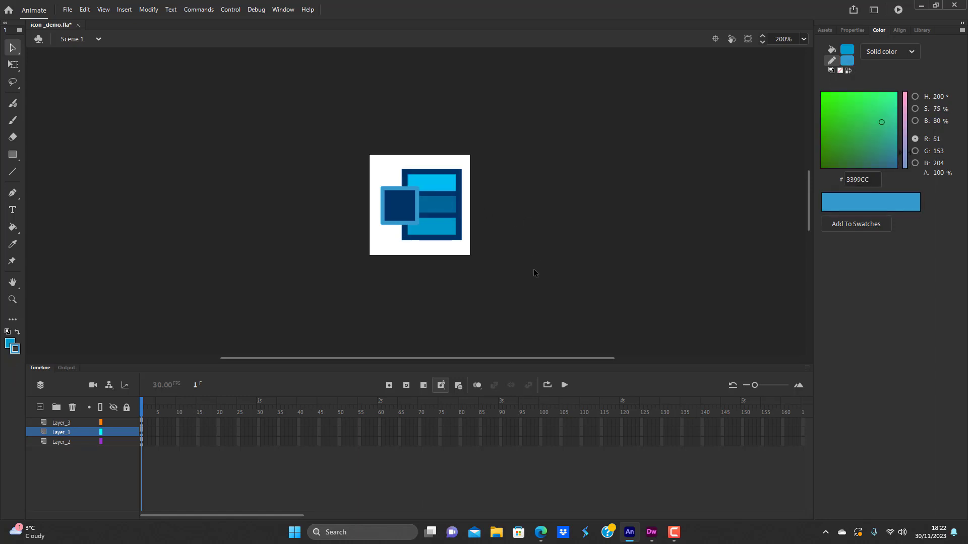
Set the square's outline to #006699, sampled from the middle bar's fill, and deselect it.
click(419, 207)
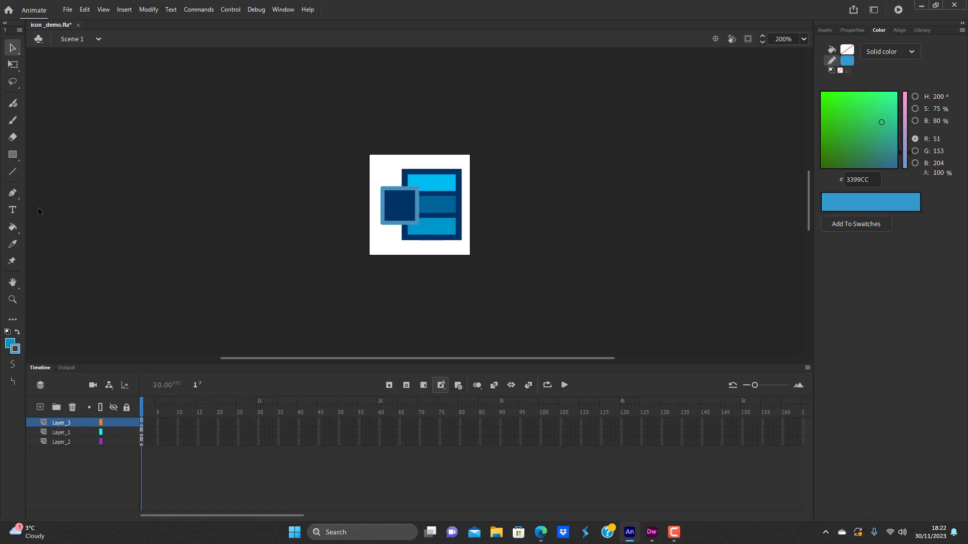
click(11, 232)
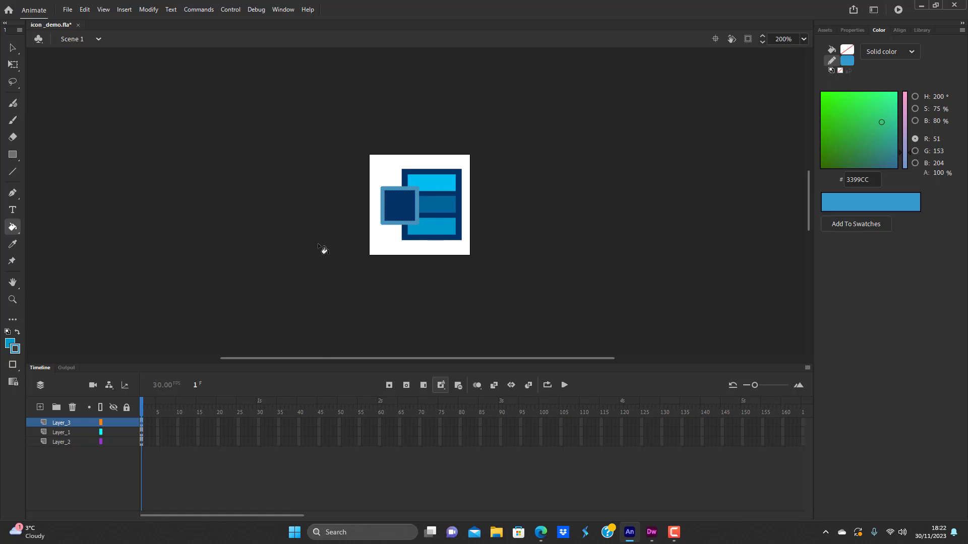
click(19, 234)
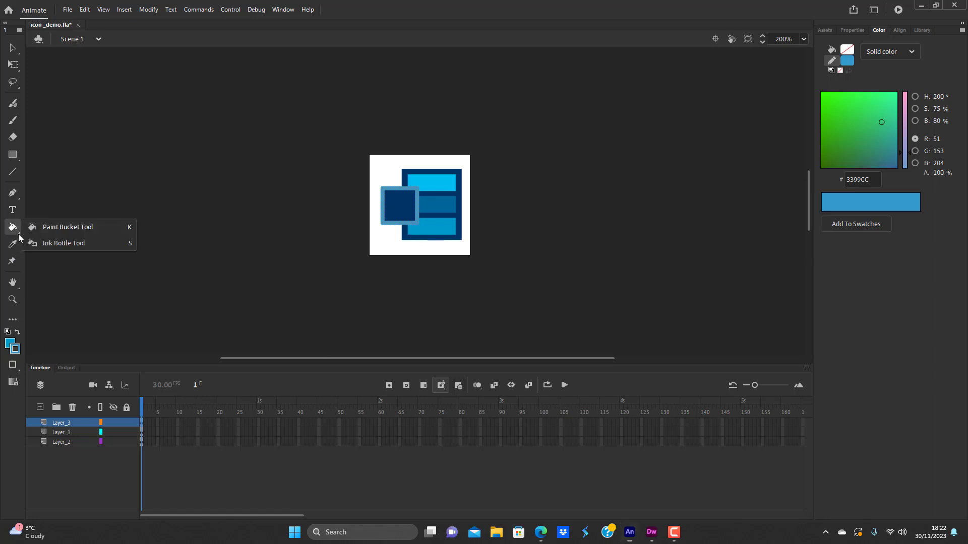
click(55, 244)
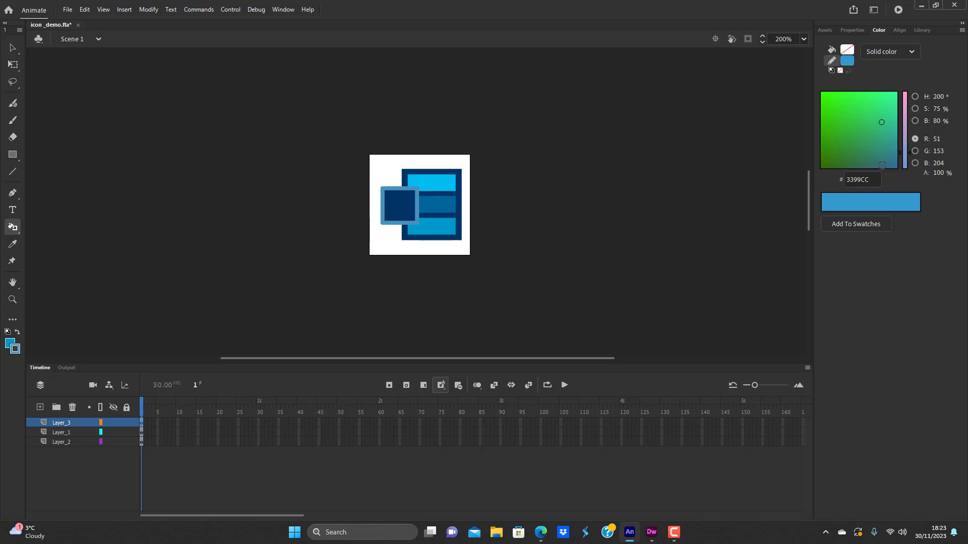
click(844, 62)
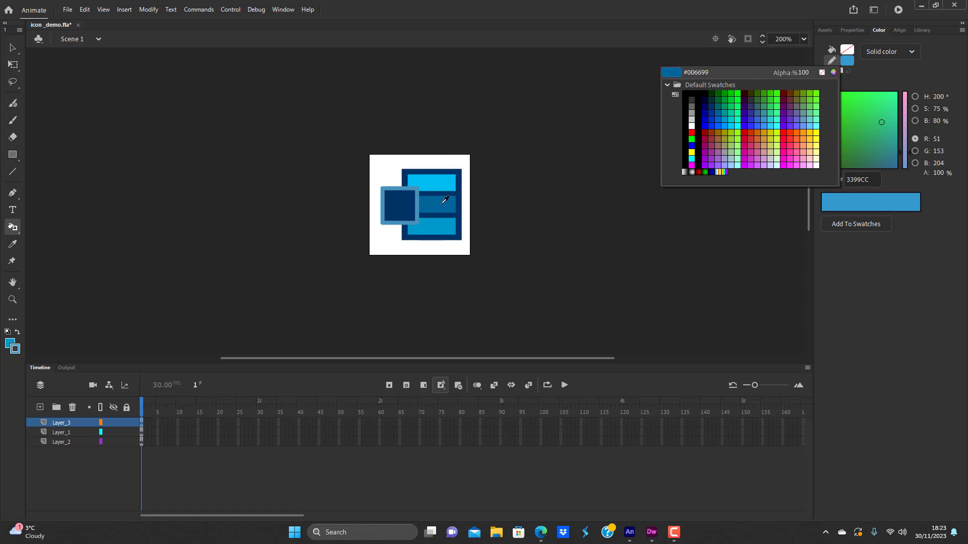
click(439, 204)
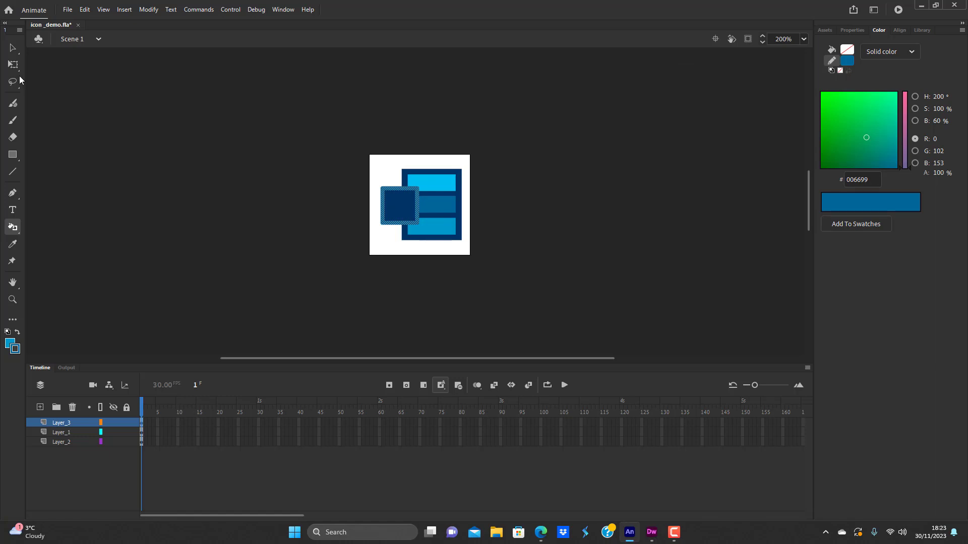
click(13, 48)
click(144, 200)
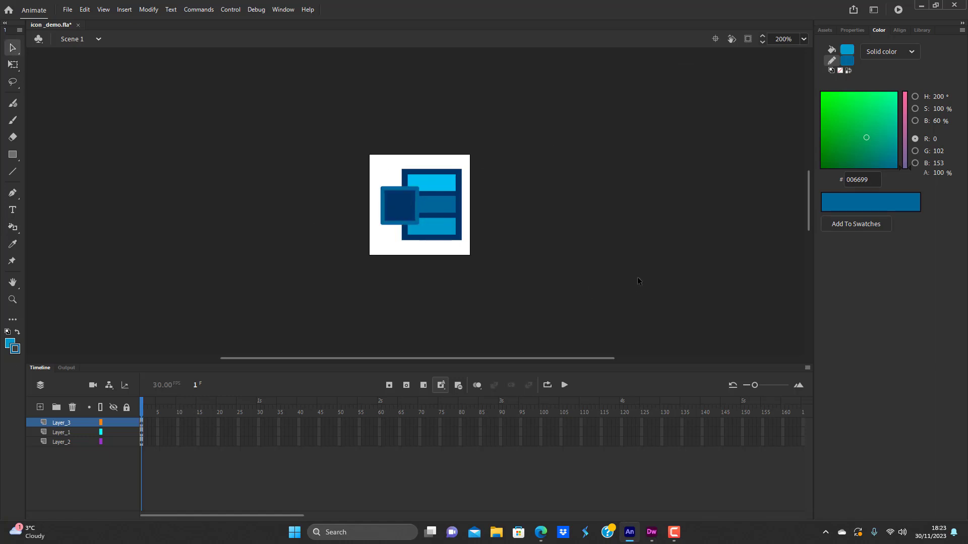
Activate the Text tool and add a new empty layer above Layer_3 in the timeline.
click(445, 241)
click(459, 233)
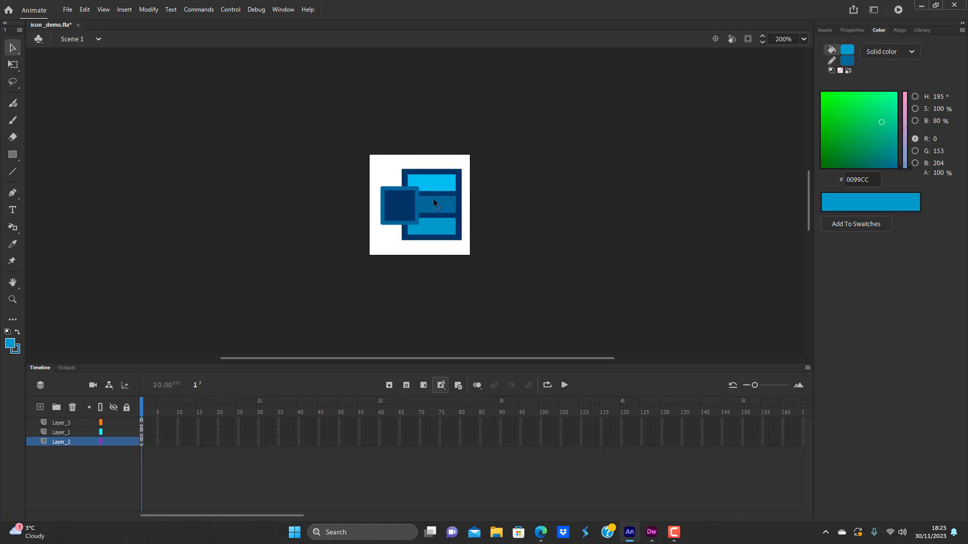
click(12, 209)
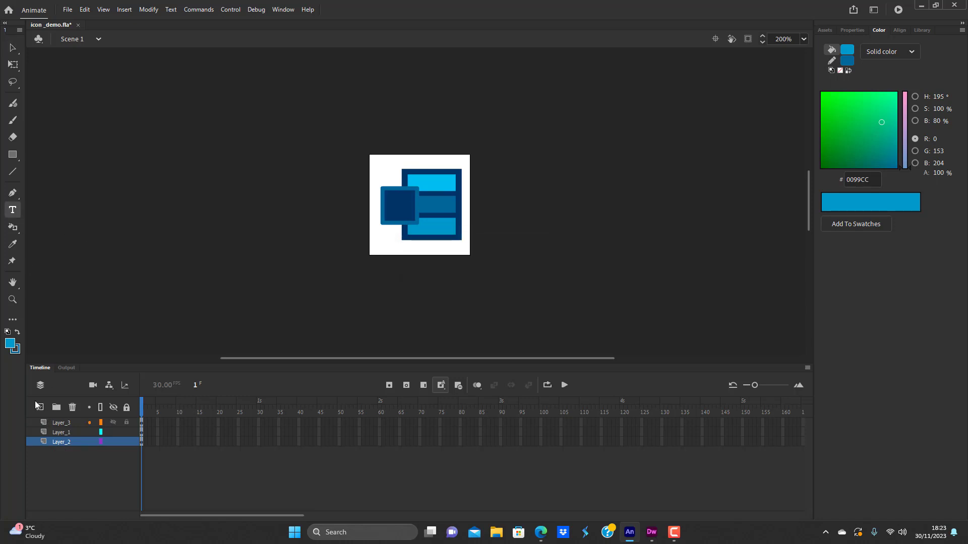
click(39, 407)
drag(70, 441, 64, 417)
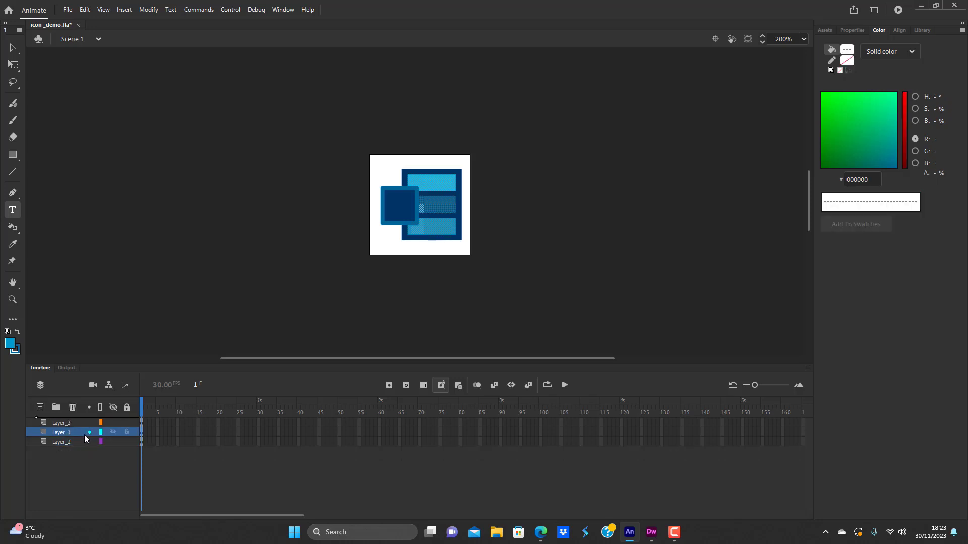
click(61, 422)
click(40, 407)
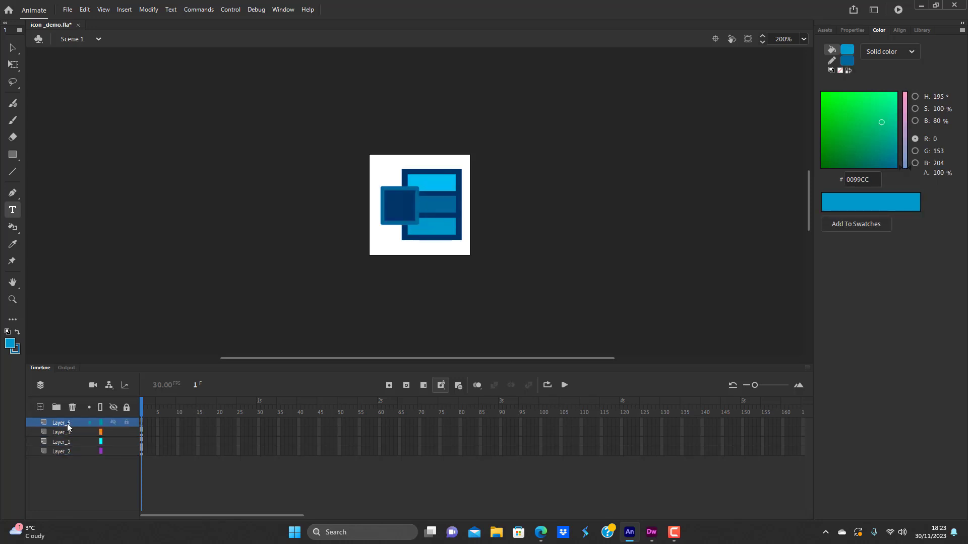
Add the text W on Layer_5 and move it onto the pasteboard beside the icon.
click(68, 426)
click(392, 208)
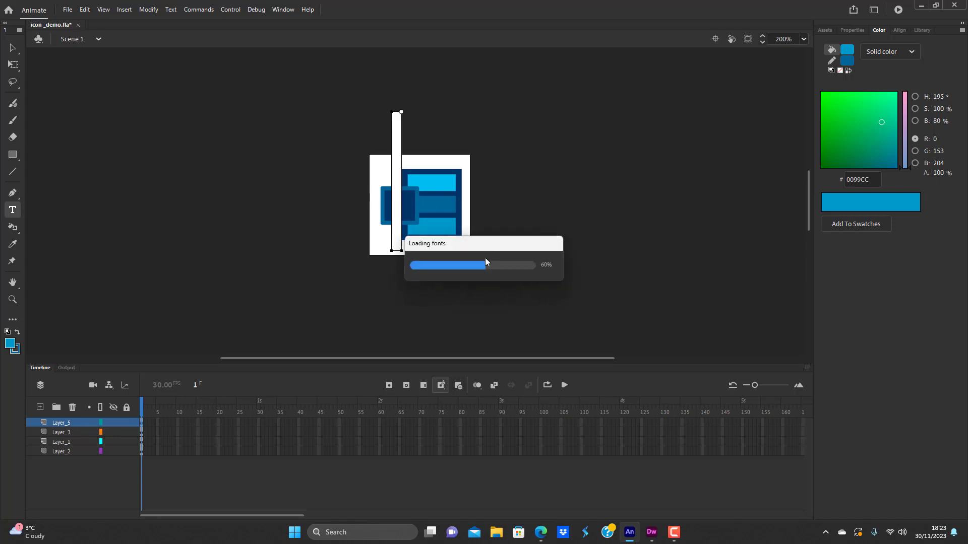
text(W)
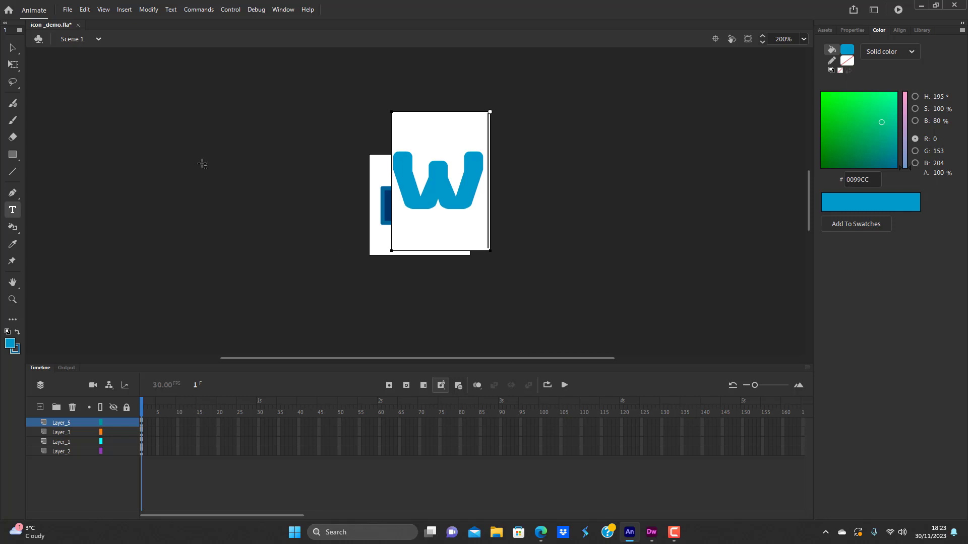
click(12, 48)
drag(439, 201, 566, 254)
Set the letter W's fill to white (#FFFFFF) and deselect it.
click(847, 49)
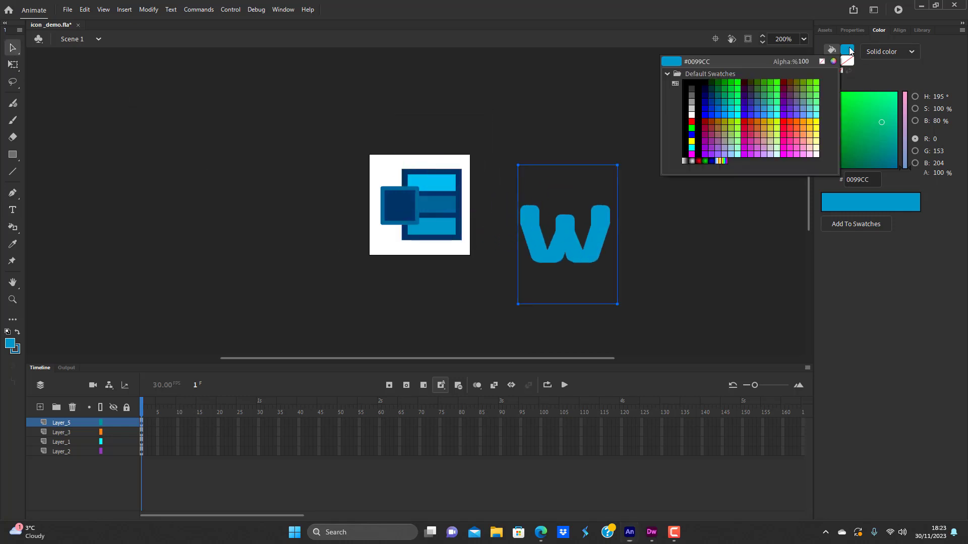
click(666, 112)
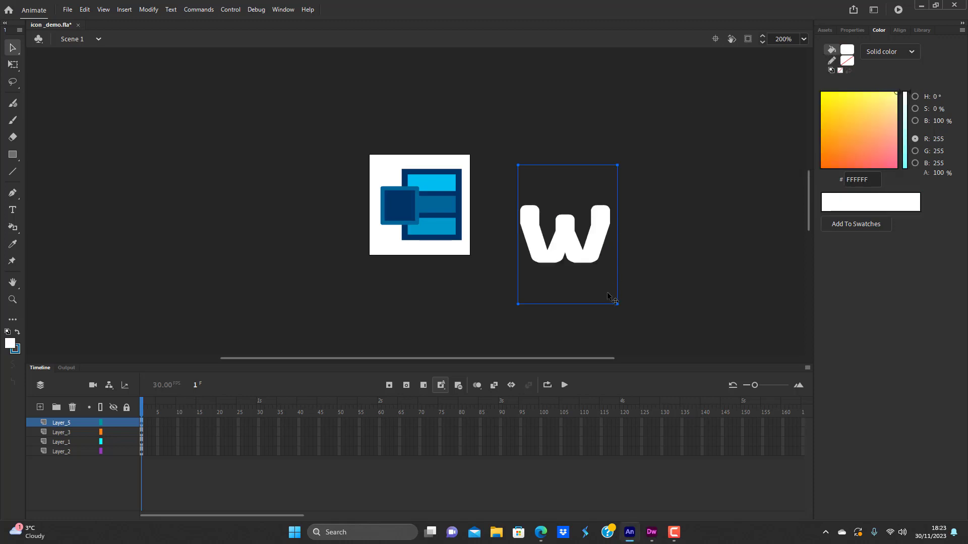
key(q)
click(700, 175)
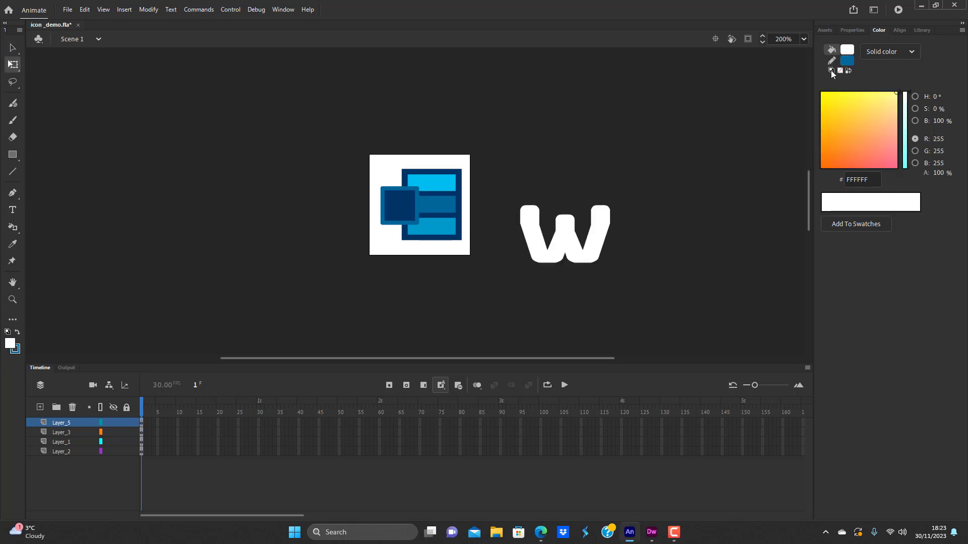
Reduce the W's font size and place the letter over the dark blue square.
click(853, 30)
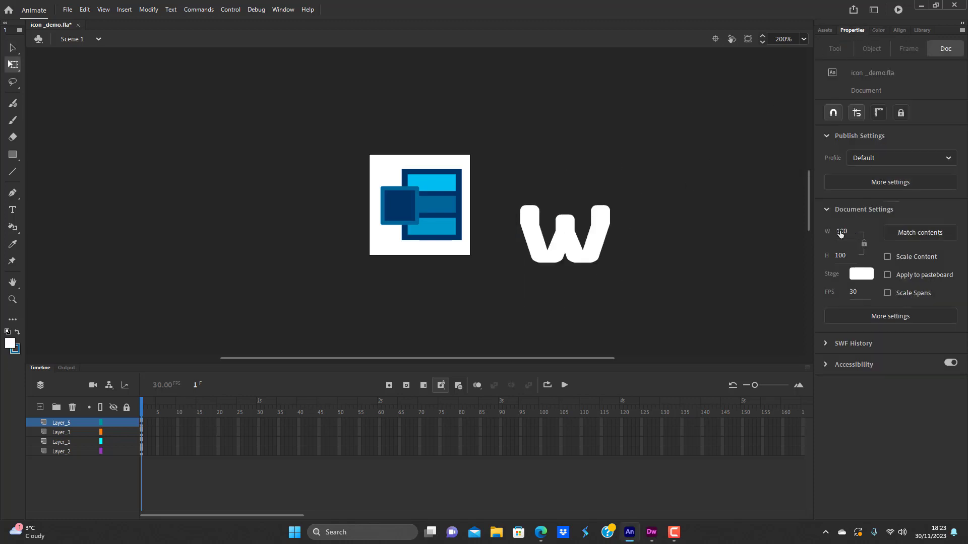
click(552, 243)
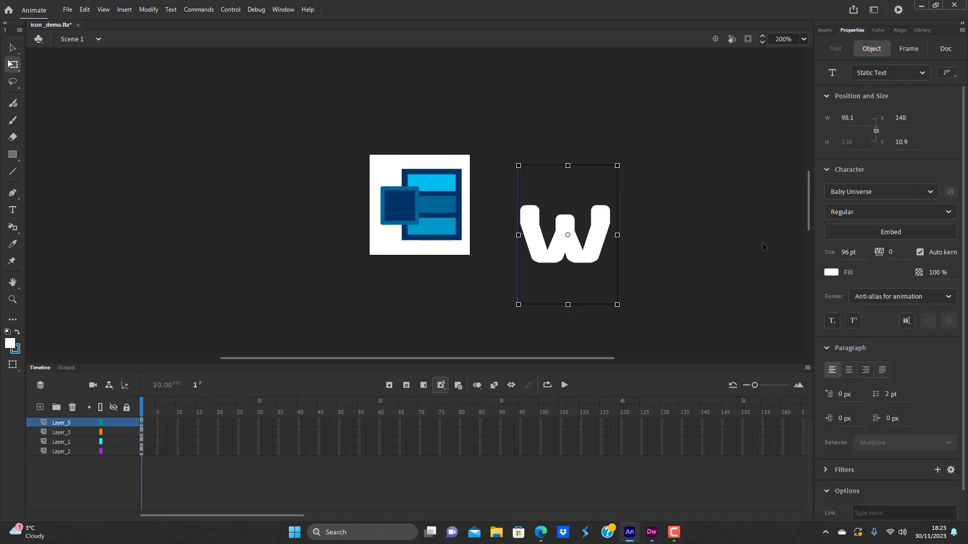
drag(848, 258, 819, 258)
drag(534, 195, 401, 208)
click(558, 264)
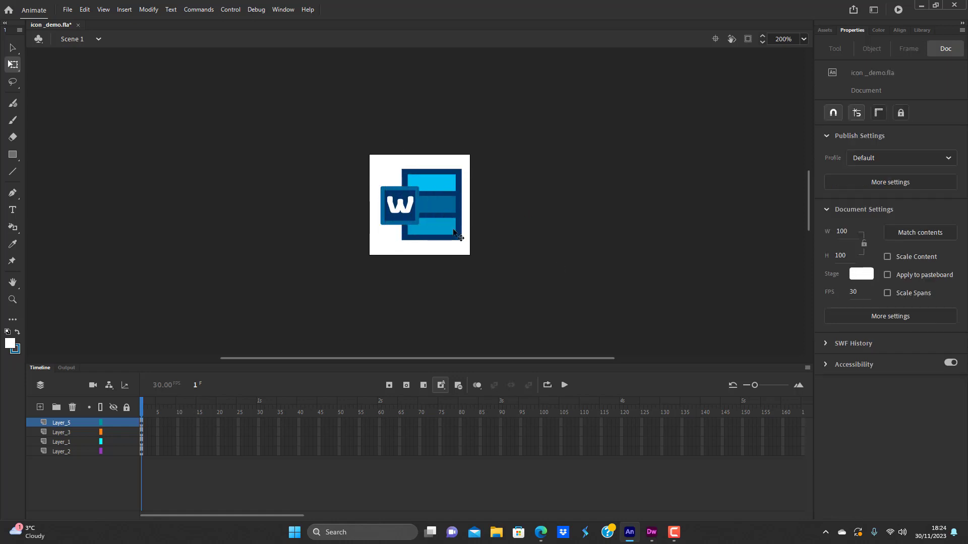
Set the W's font size to 22 pt and keep the letter selected.
click(410, 211)
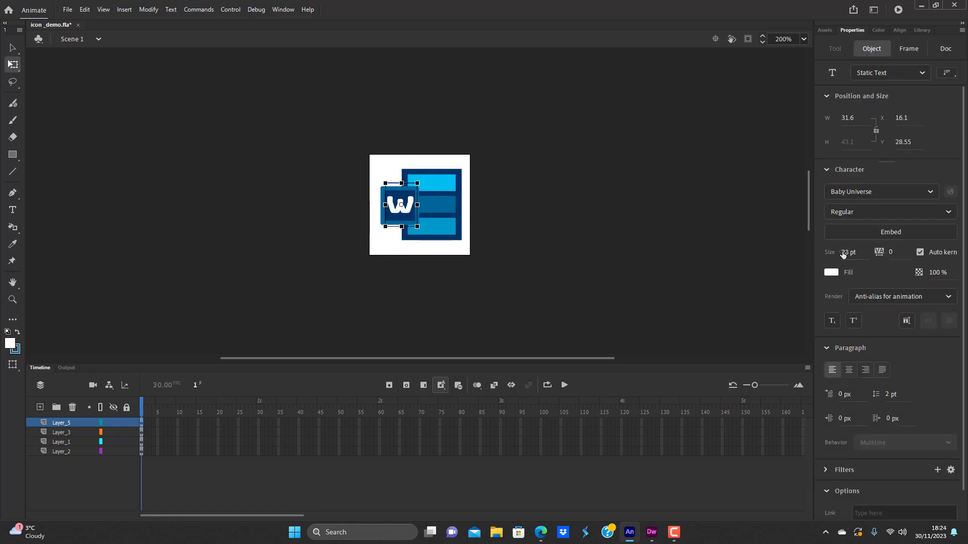
drag(848, 252, 837, 253)
click(602, 271)
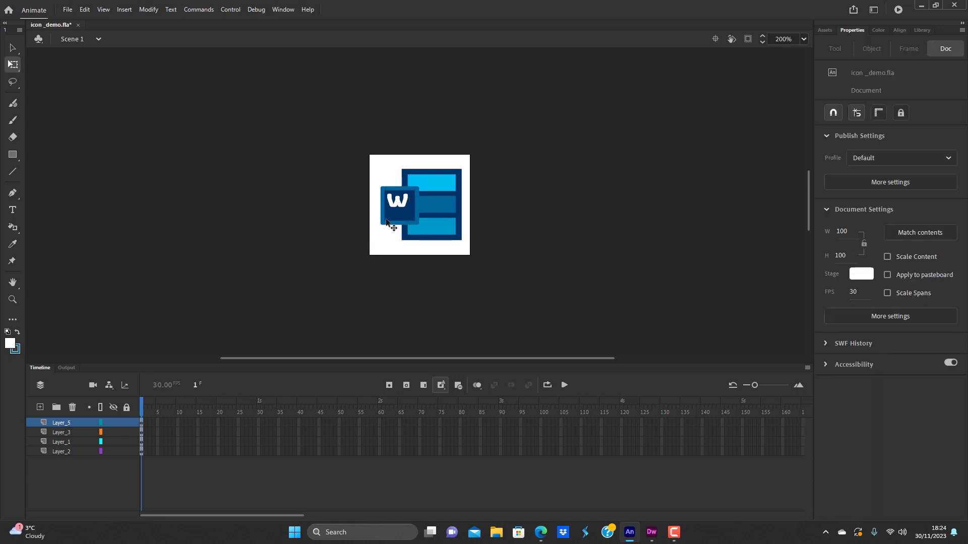
click(398, 222)
click(399, 209)
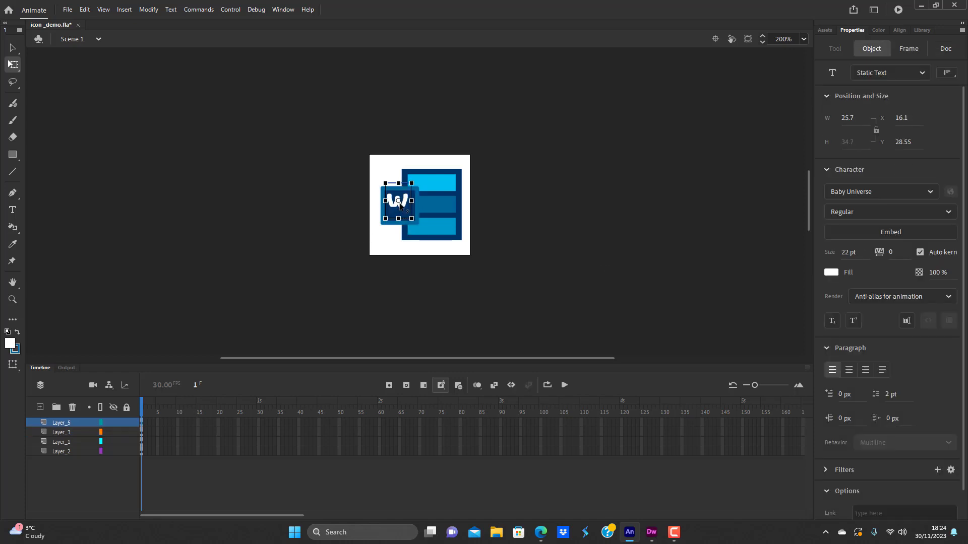
click(496, 224)
click(393, 202)
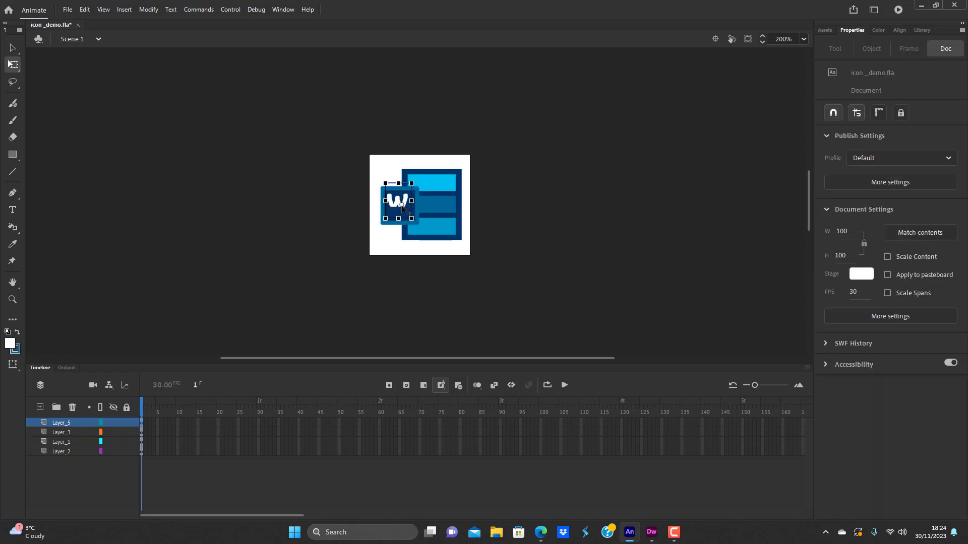
mouse_move(392, 202)
mouse_down()
mouse_move(399, 212)
mouse_move(393, 203)
mouse_up()
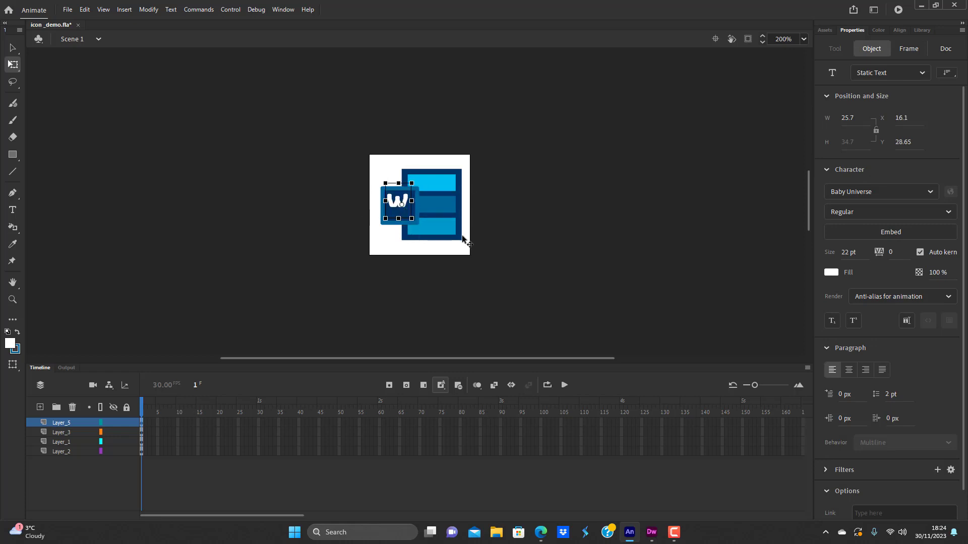
Nudge the W to X 17.1, Y 33.65 within the dark square and deselect it.
key(Down)
key(Down)
key(Down)
key(Down)
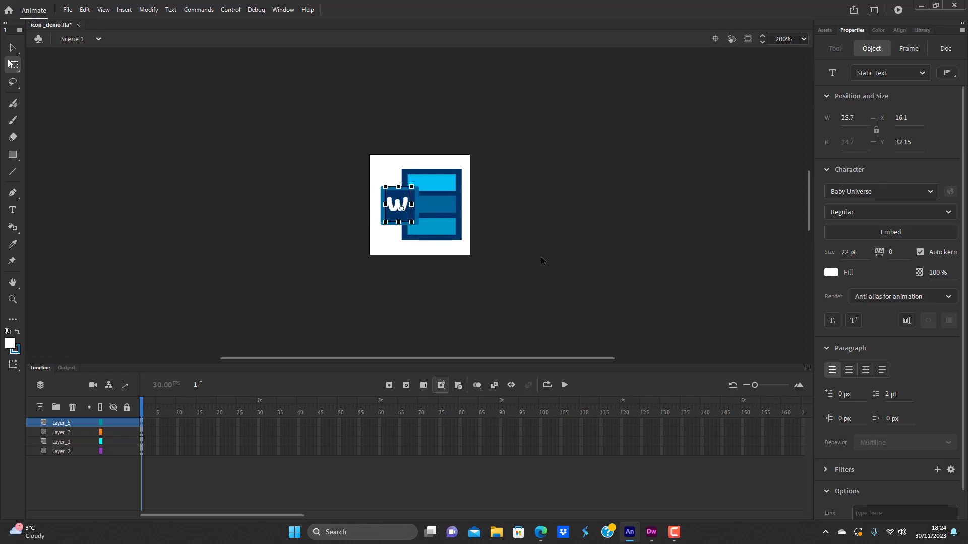
key(Right)
key(Right)
key(Left)
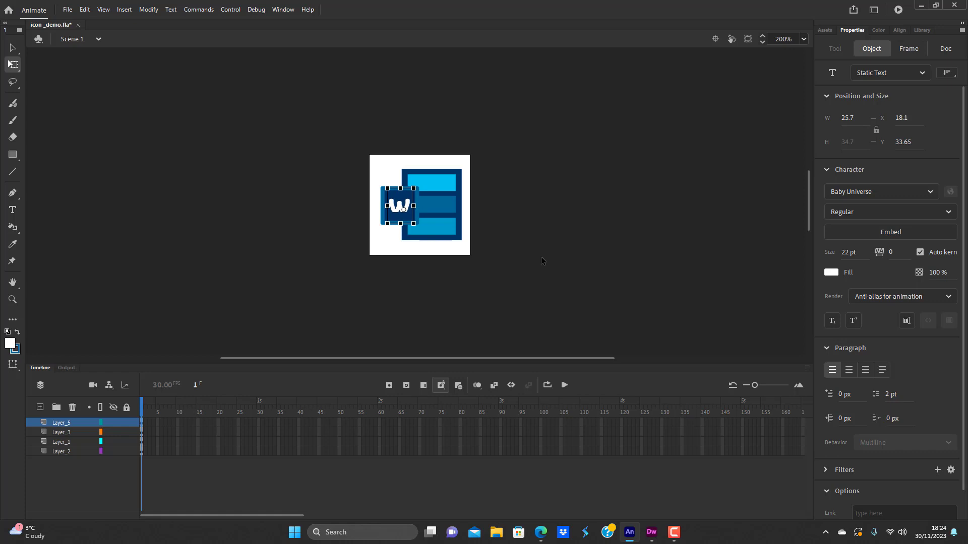
click(541, 258)
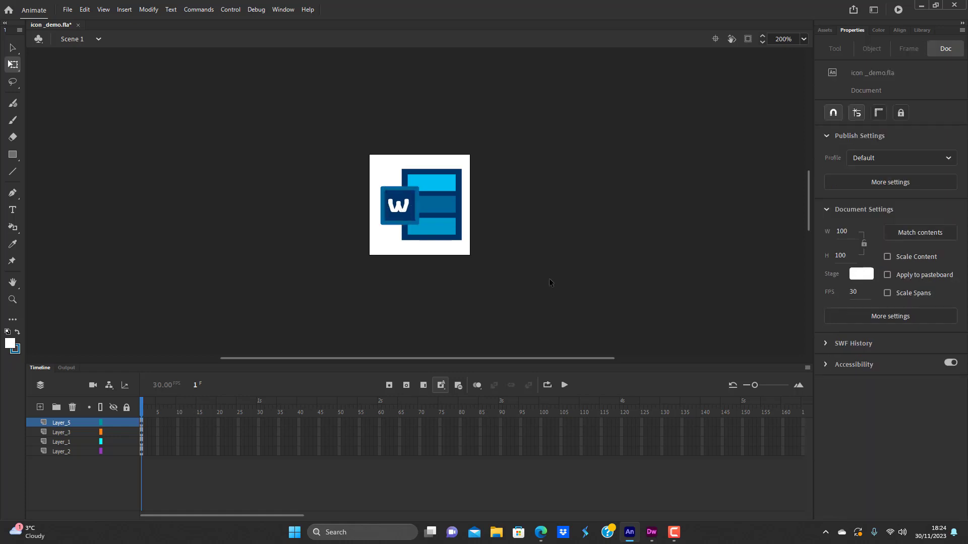
Browse alternative fonts for the W and set its font to Bagad Bold Tryout.
click(414, 209)
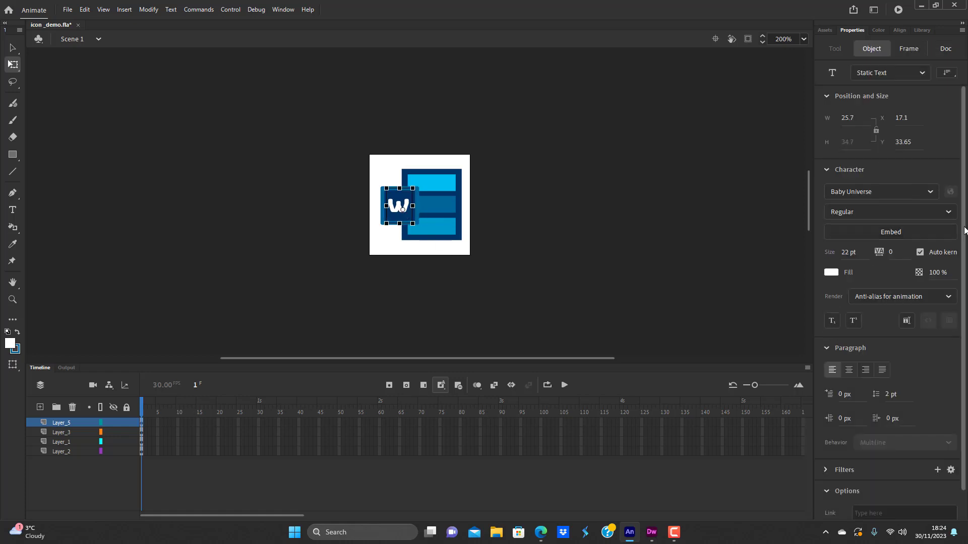
click(904, 188)
key(Down)
key(Down)
key(Down)
key(Down)
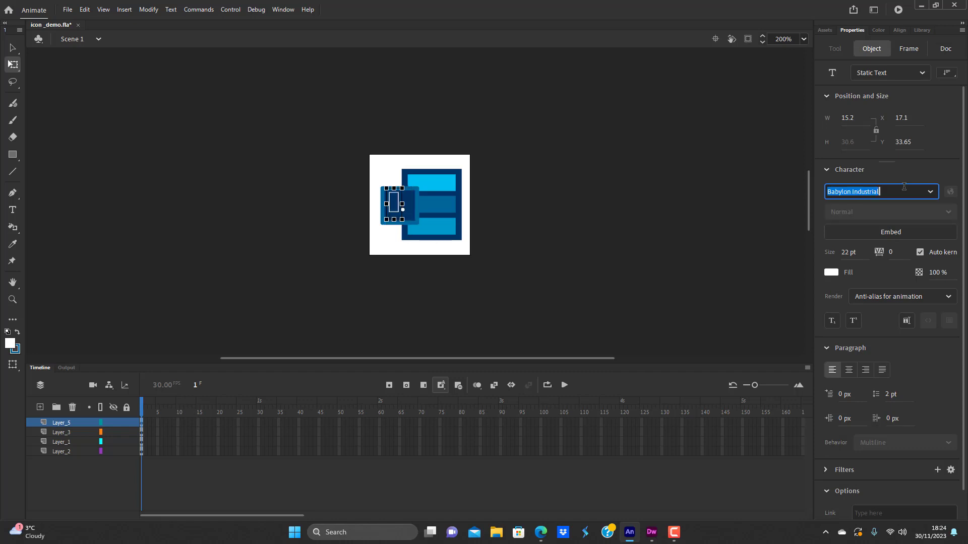
key(Down)
key(Down)
key(Down)
key(Down)
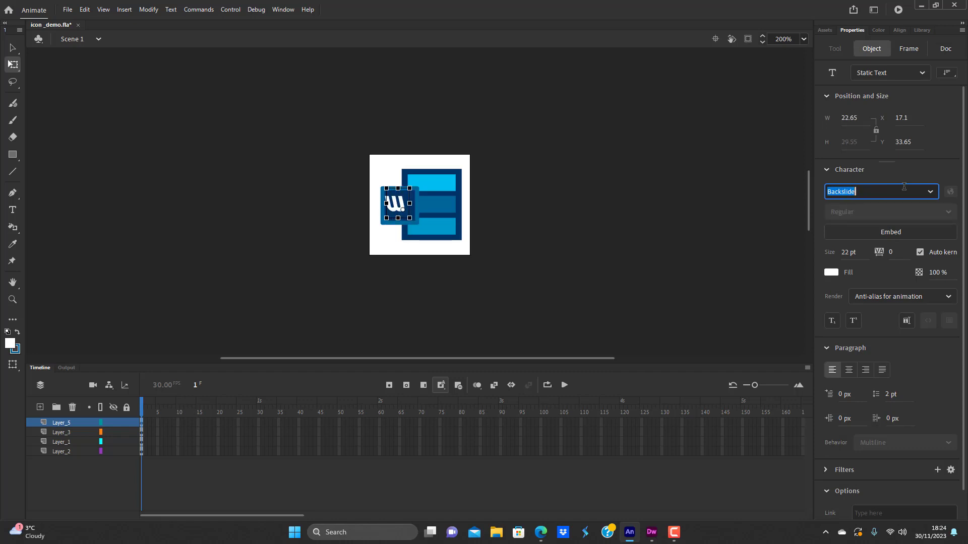
key(Down)
key(Down)
key(Down)
key(Down)
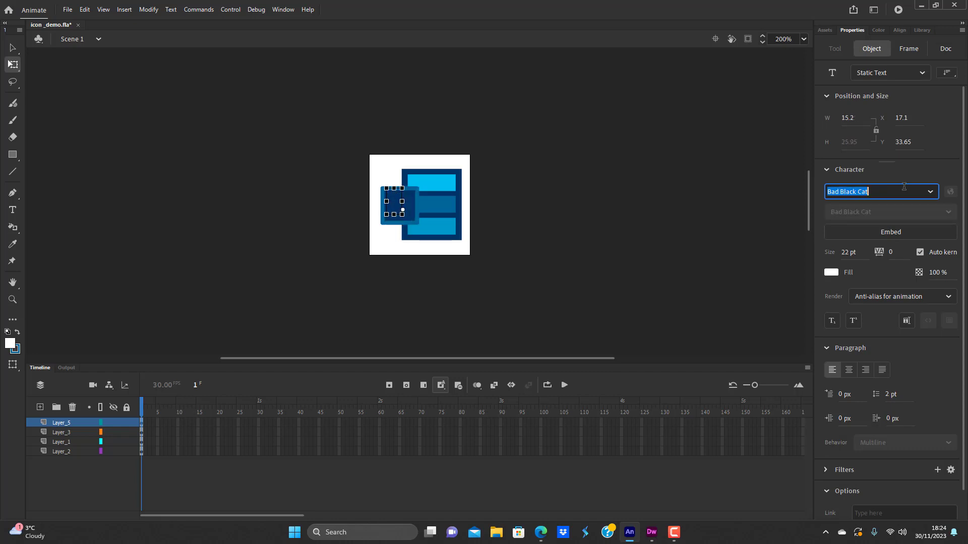
key(Down)
key(Down)
key(Down)
key(Down)
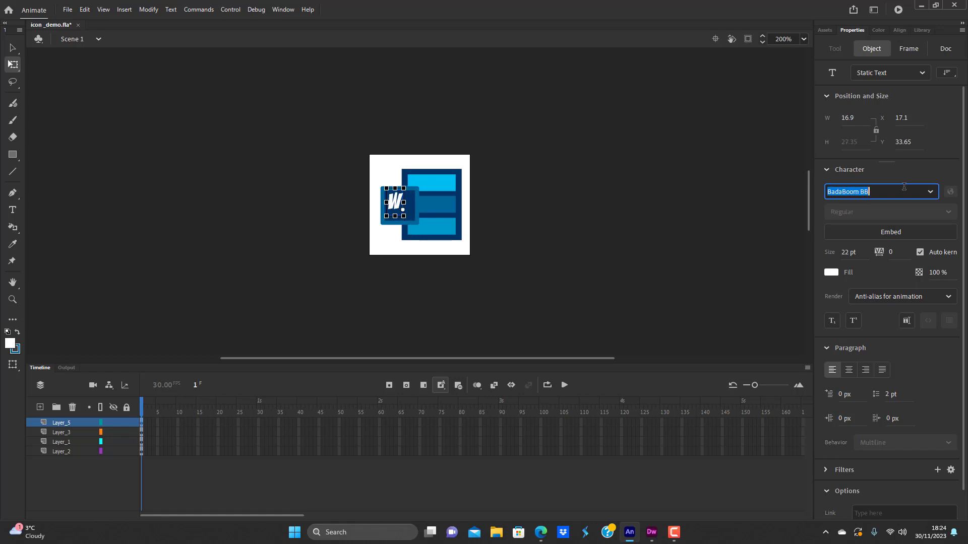
key(Down)
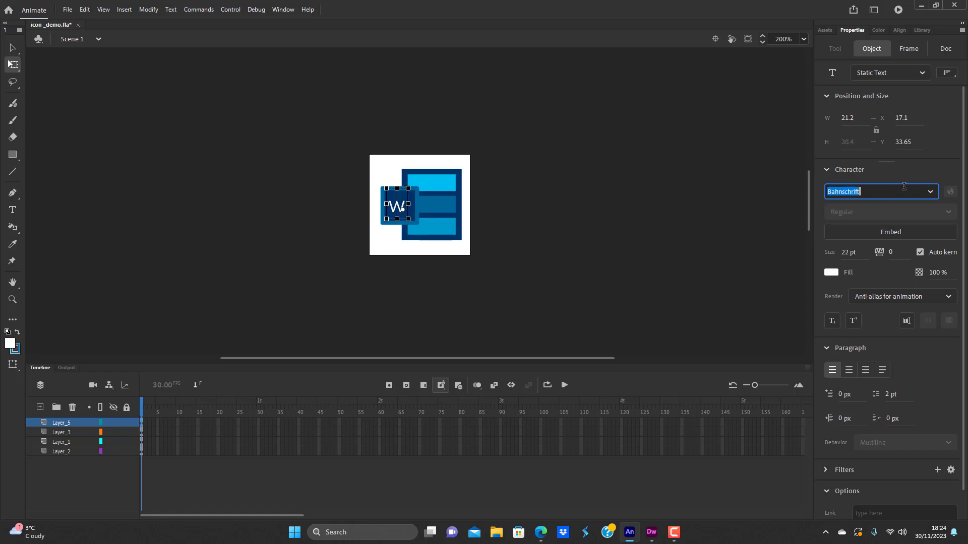
key(Up)
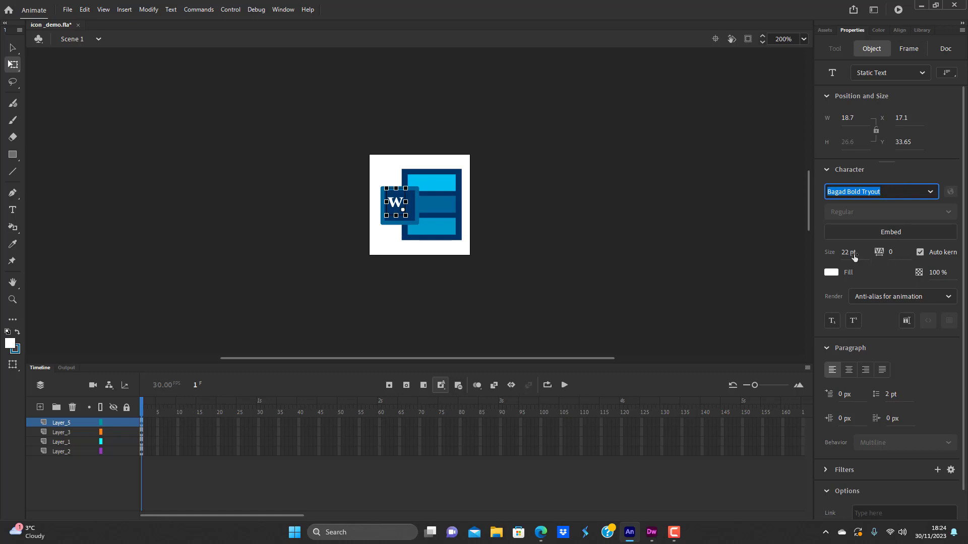
Set the W's font size to 32 pt and nudge it to X 18.1, Y 32.65 in the dark square.
drag(854, 254, 861, 261)
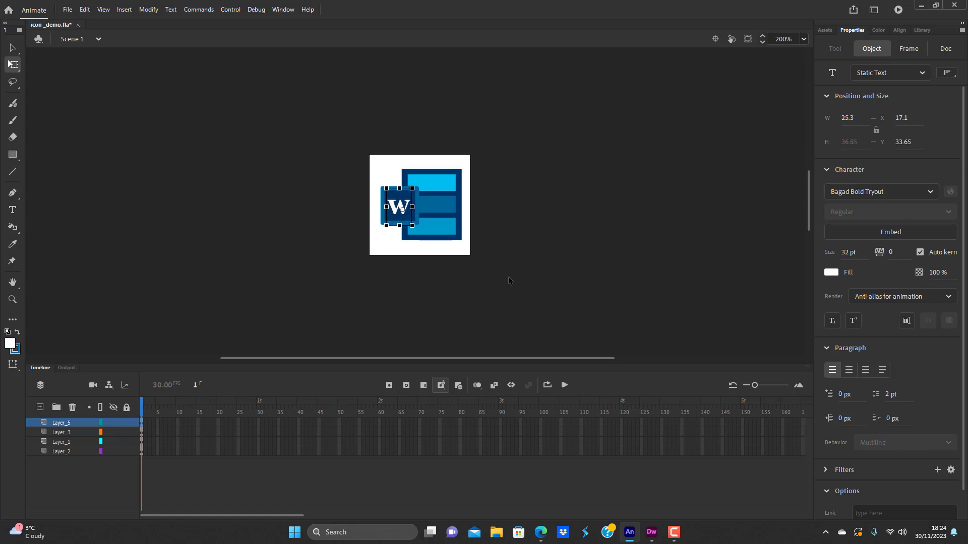
click(410, 237)
click(408, 208)
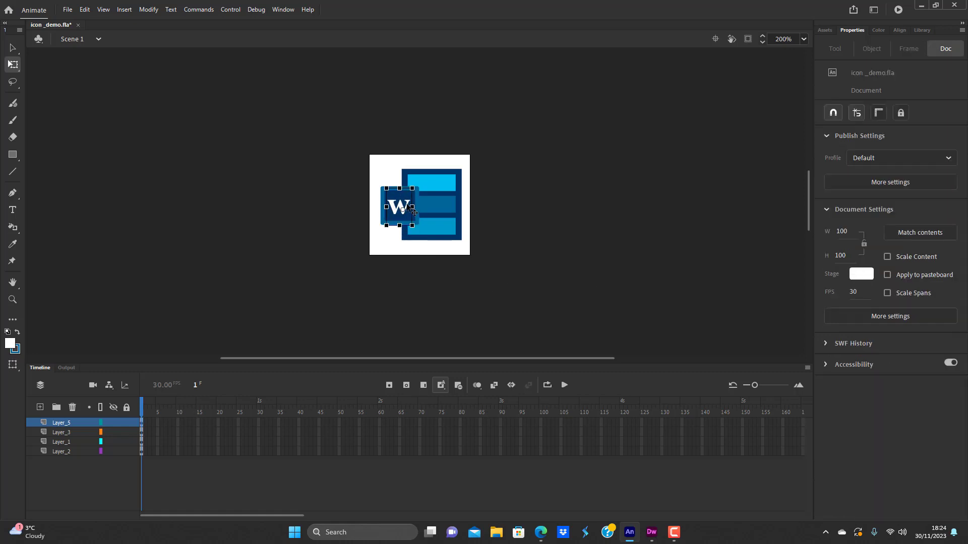
key(Up)
click(500, 276)
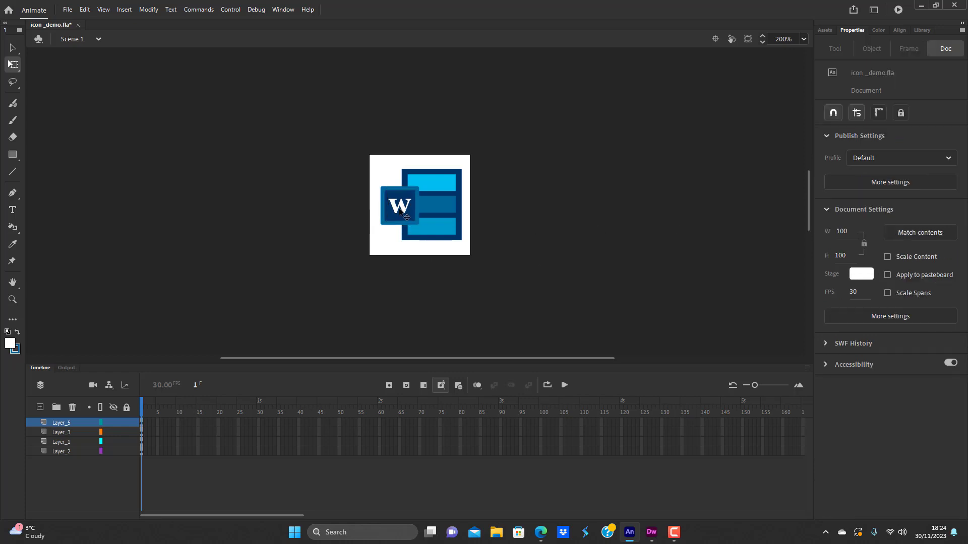
Browse alternative fonts for the W and try the Beam font at 32 pt.
click(401, 212)
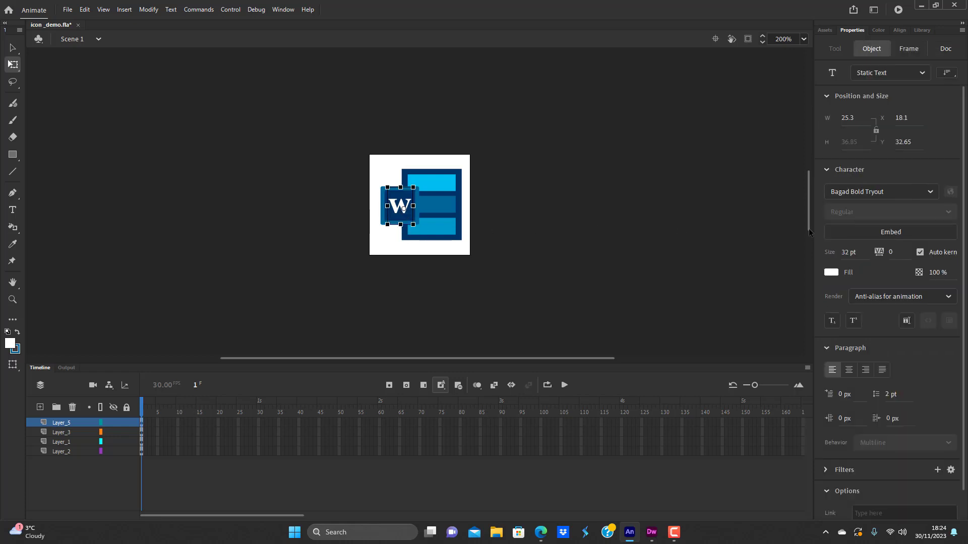
click(851, 257)
click(712, 252)
click(403, 214)
click(901, 190)
key(Down)
key(Down)
key(Down)
key(Down)
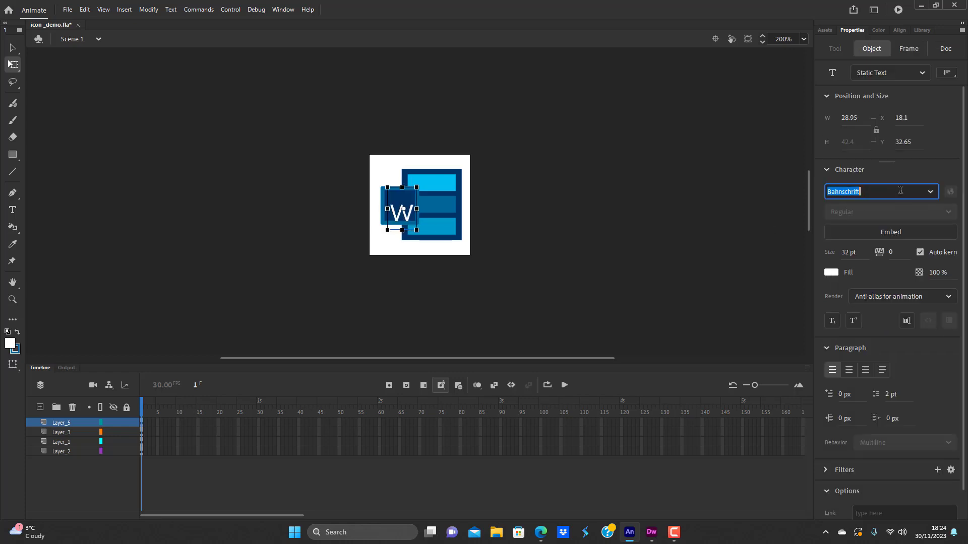
key(Down)
key(Down)
key(Down)
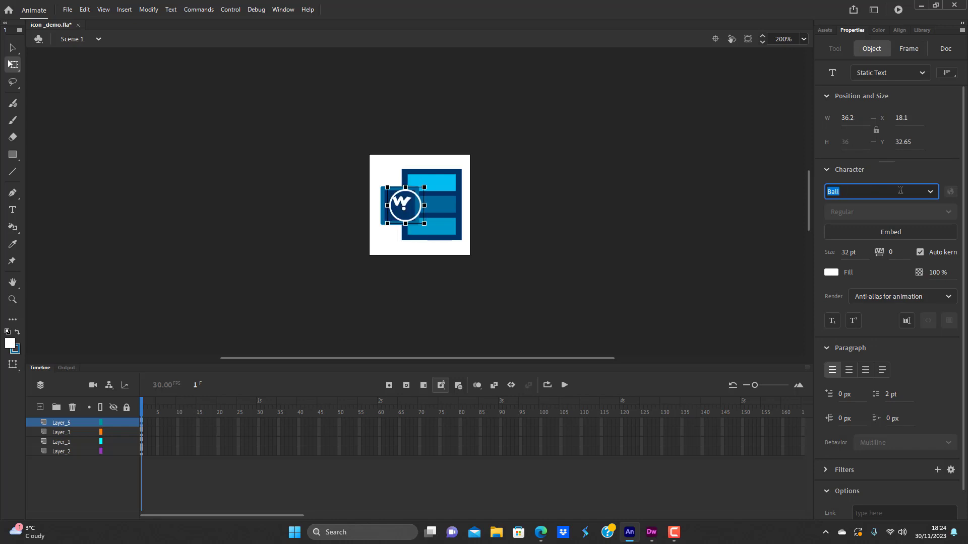
key(Down)
key(Down)
key(Down)
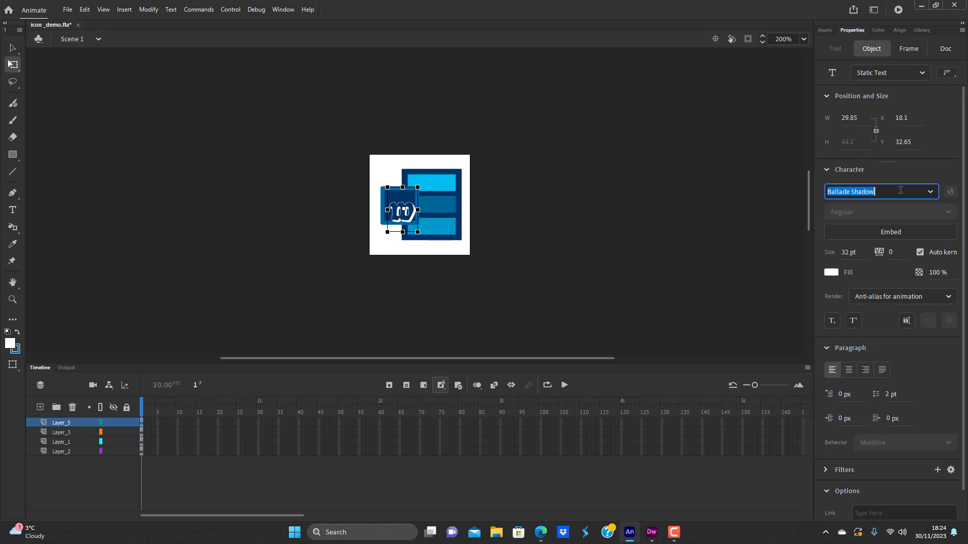
key(Down)
key(Down)
key(Down)
key(Down)
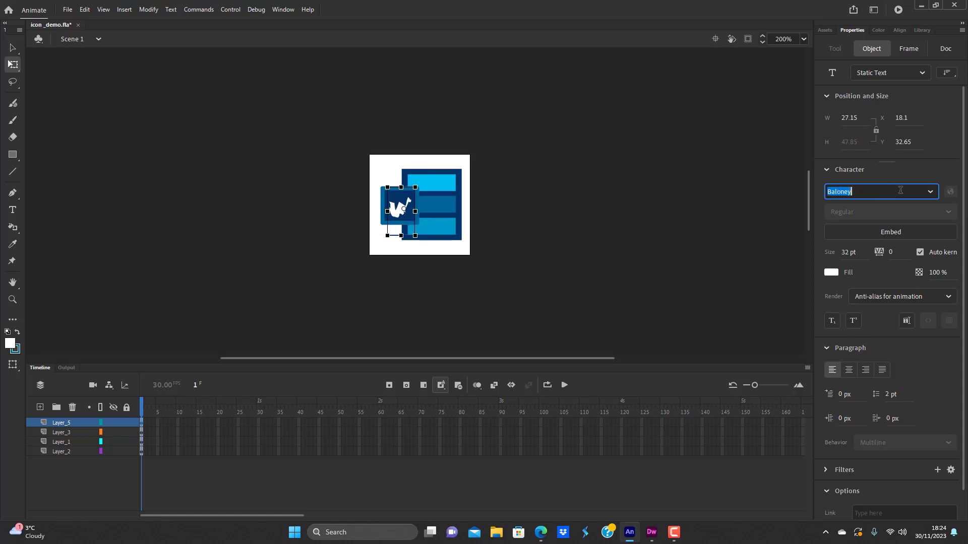
key(Down)
key(Down)
key(Down)
key(Down)
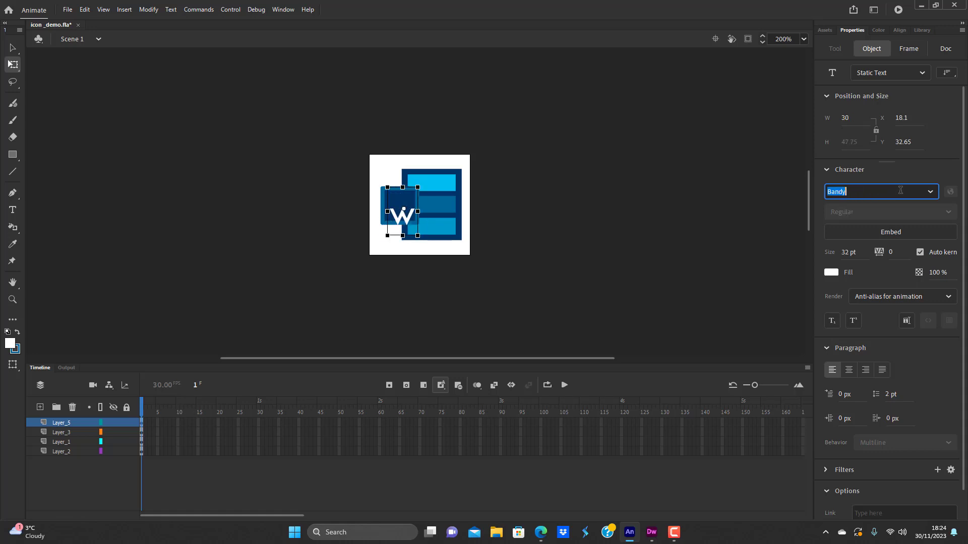
key(Down)
key(Down)
key(Down)
key(Down)
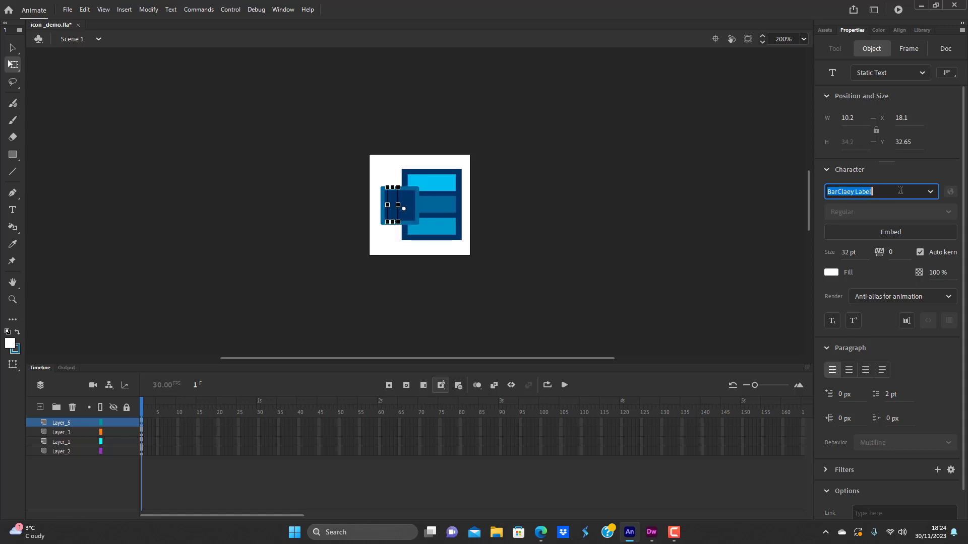
key(Down)
key(Down)
key(Down)
key(Down)
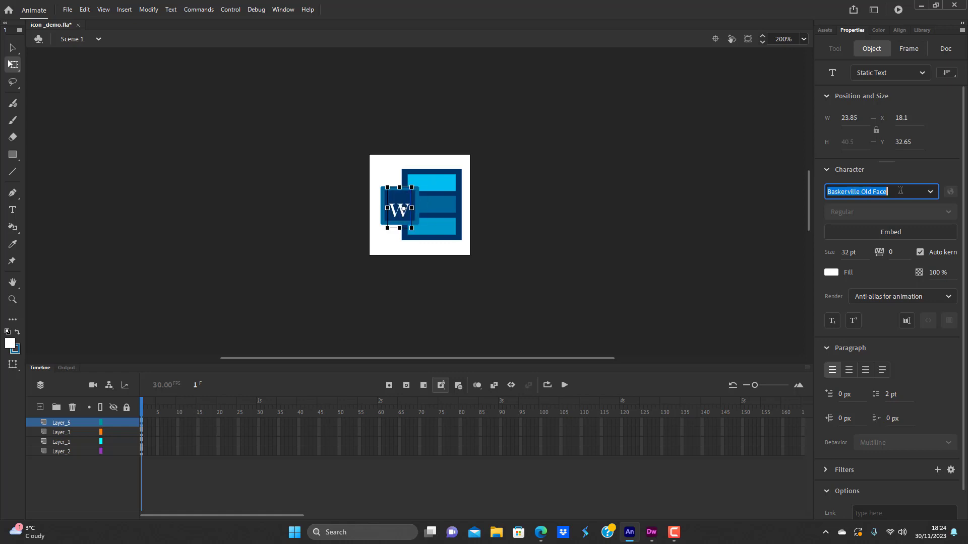
key(Down)
key(Down)
key(Down)
key(Down)
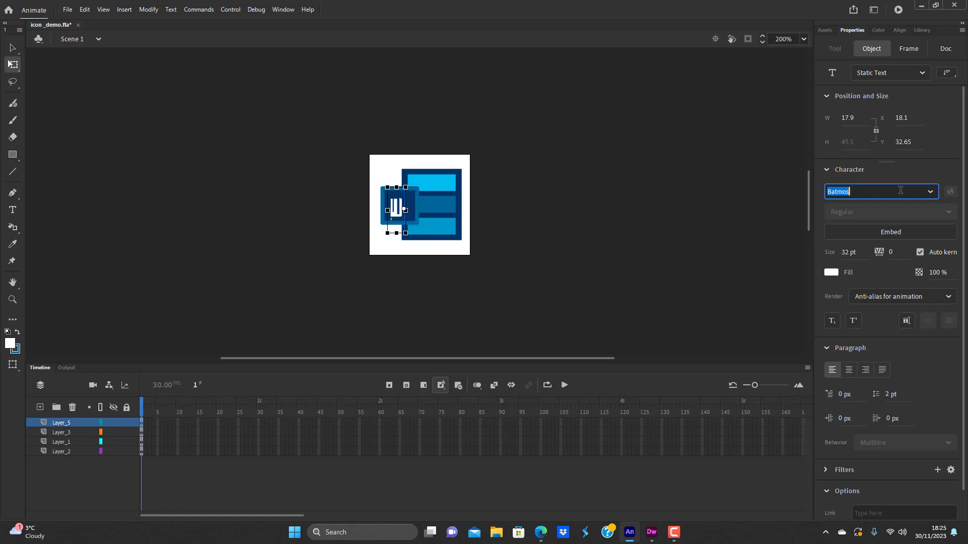
key(Down)
key(Down)
key(Down)
key(Down)
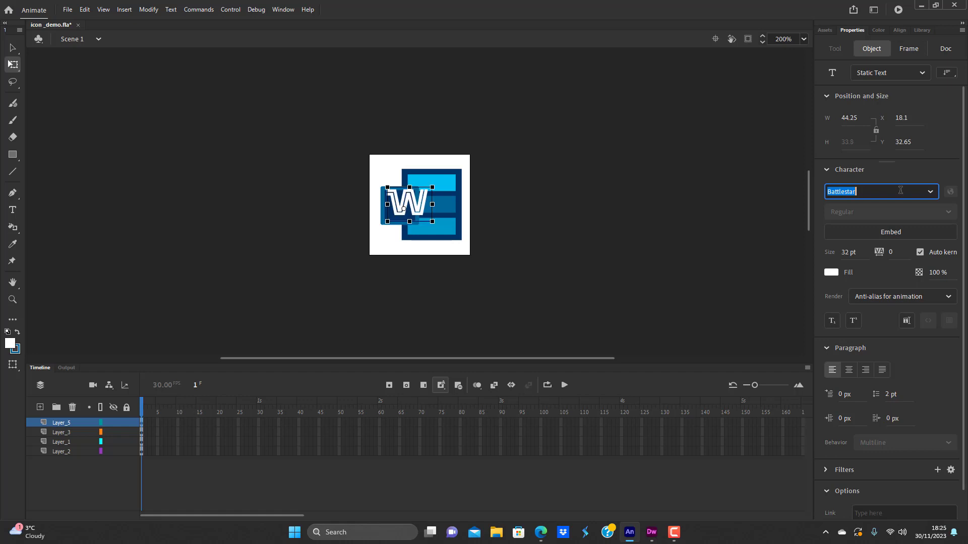
key(Down)
key(Down)
key(Down)
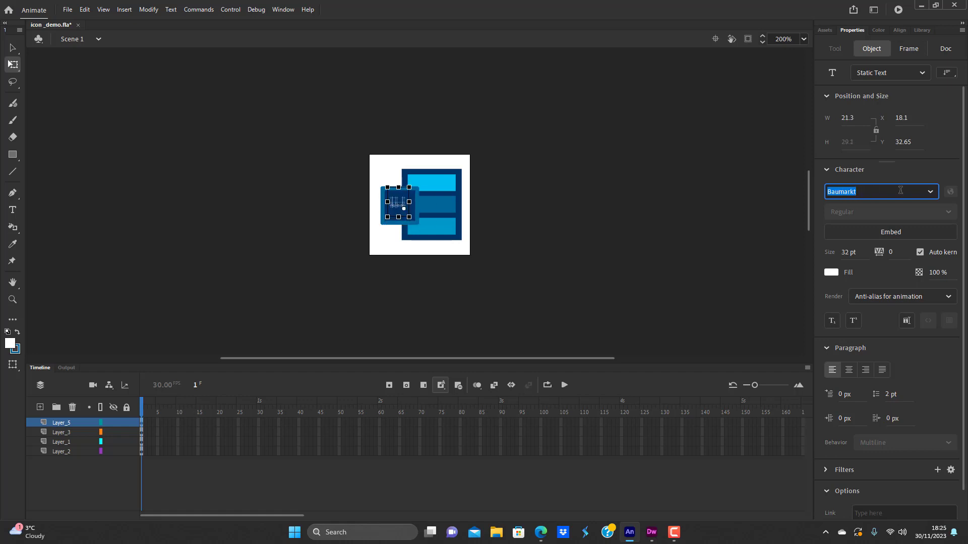
key(Down)
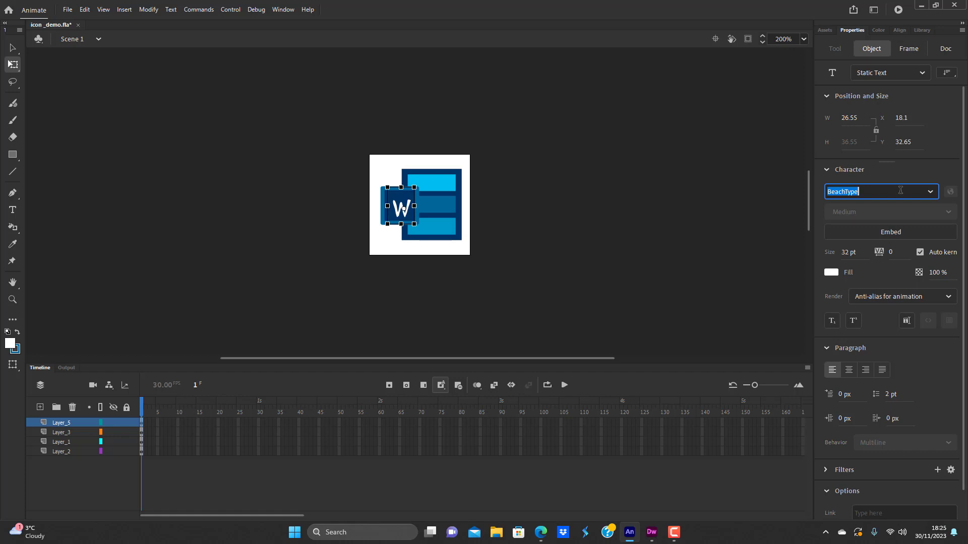
key(Down)
key(Down)
key(Down)
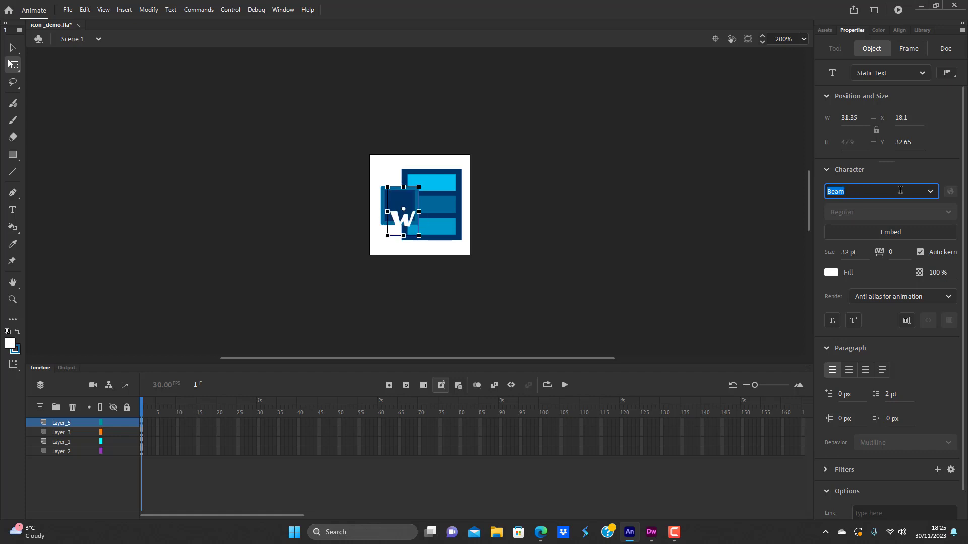
Move the W up to Y 20.3, nudge it slightly left within the dark square, and deselect it.
click(12, 48)
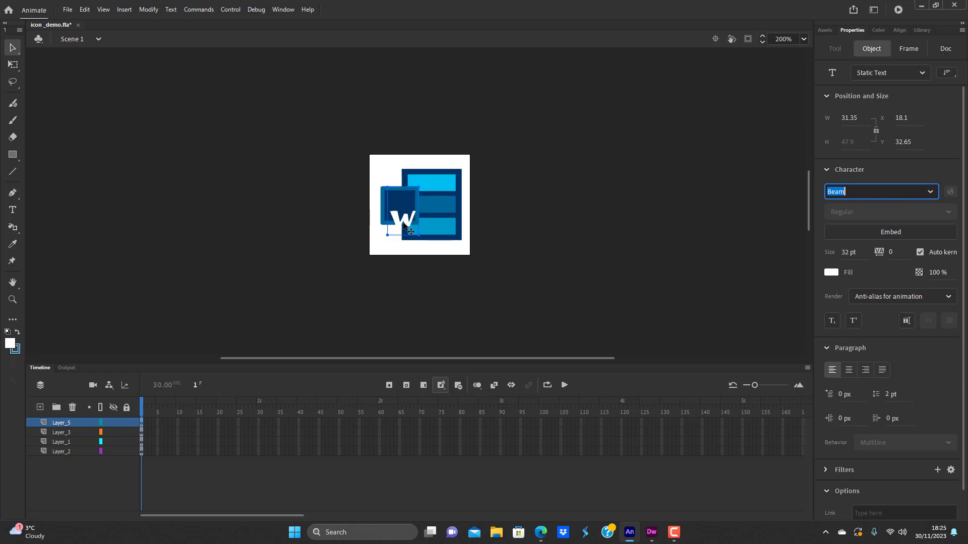
drag(403, 226, 402, 213)
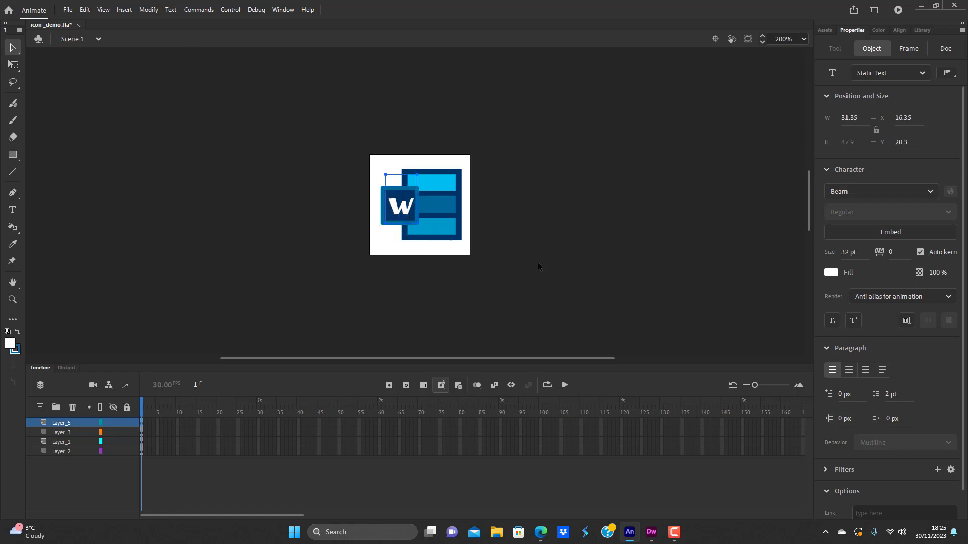
key(Left)
click(537, 263)
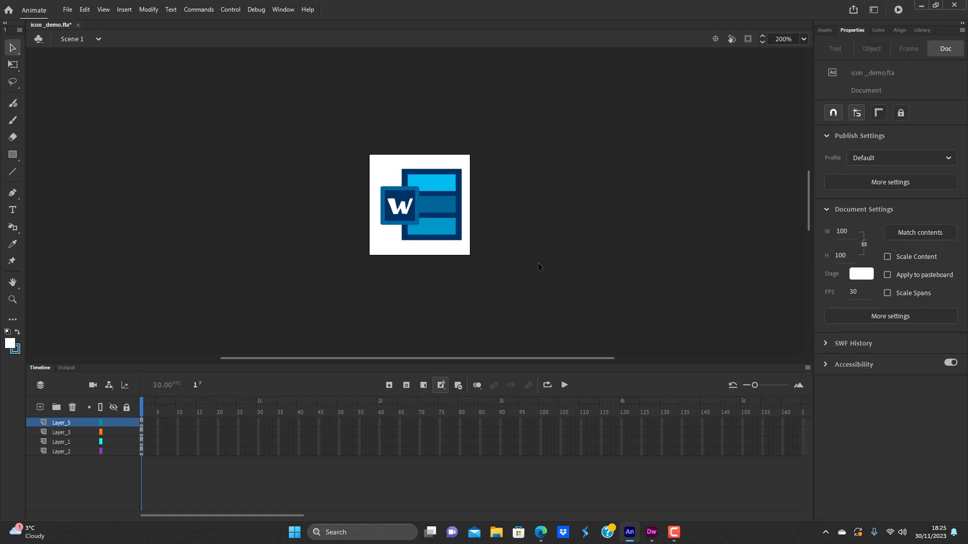
click(402, 206)
click(533, 250)
Undo the W's latest moves and font changes back to Bagad Bold Tryout.
key(ctrl+z)
key(ctrl+z)
key(ctrl+z)
key(ctrl+z)
key(ctrl+z)
key(ctrl+z)
key(ctrl+z)
key(ctrl+z)
key(ctrl+z)
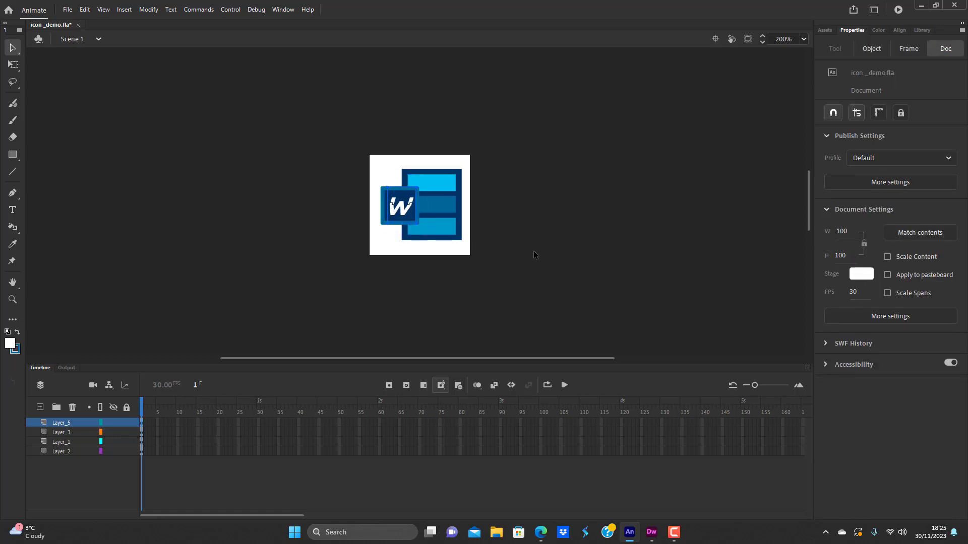
key(ctrl+z)
key(ctrl+z)
key(ctrl+z)
key(ctrl+z)
key(ctrl+z)
key(ctrl+z)
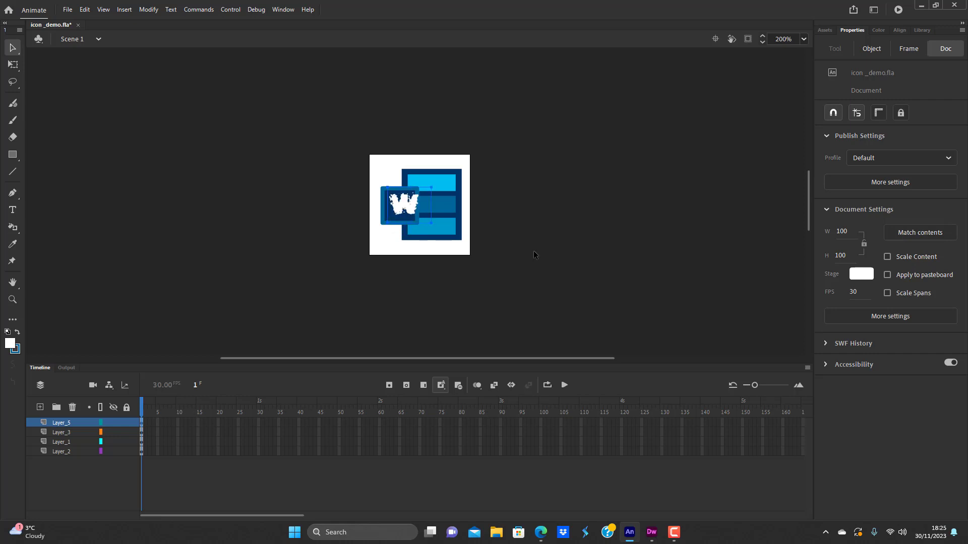
key(ctrl+z)
key(ctrl+z)
key(ctrl+z)
key(ctrl+z)
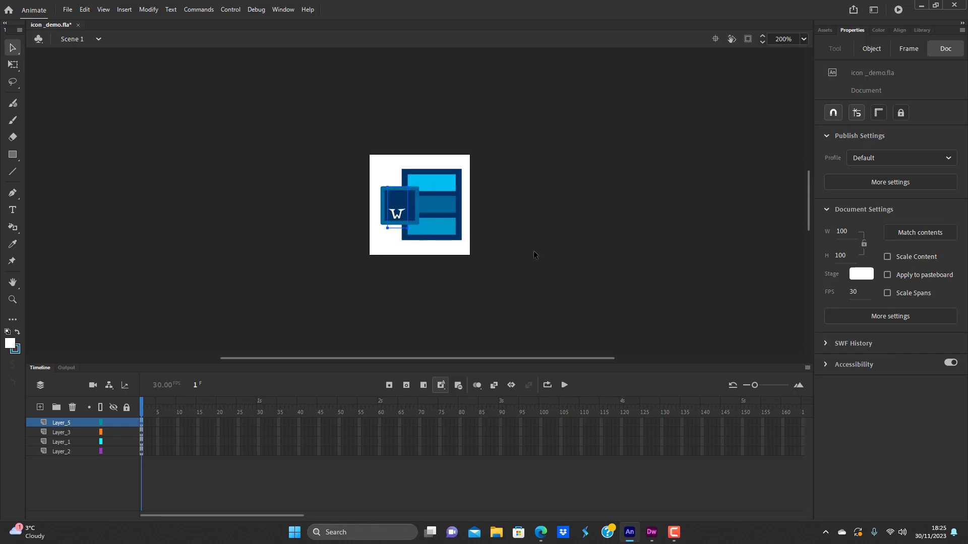
key(ctrl+z)
key(ctrl+z)
key(ctrl+z)
key(ctrl+z)
key(ctrl+z)
key(ctrl+z)
key(ctrl+z)
key(ctrl+z)
key(ctrl+z)
key(ctrl+z)
key(ctrl+z)
key(ctrl+z)
key(ctrl+z)
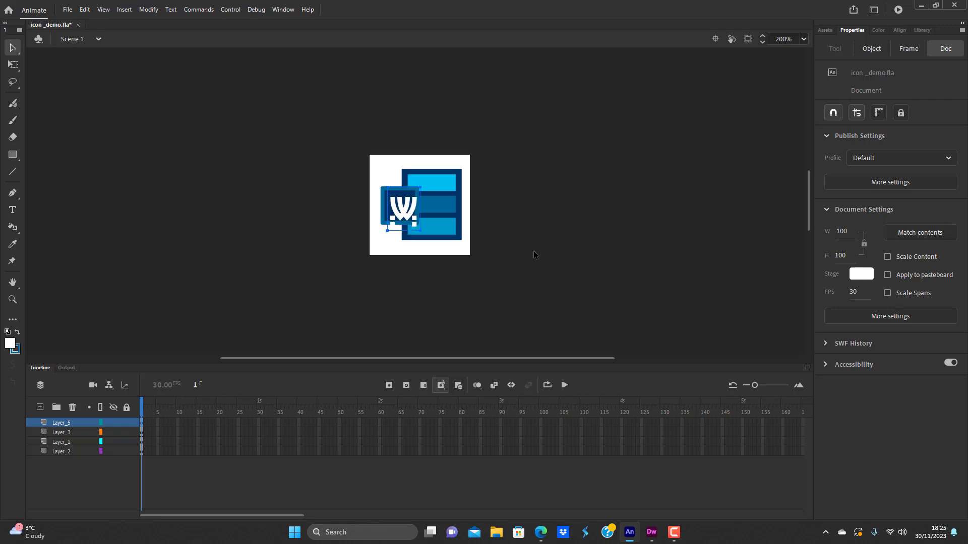
key(ctrl+z)
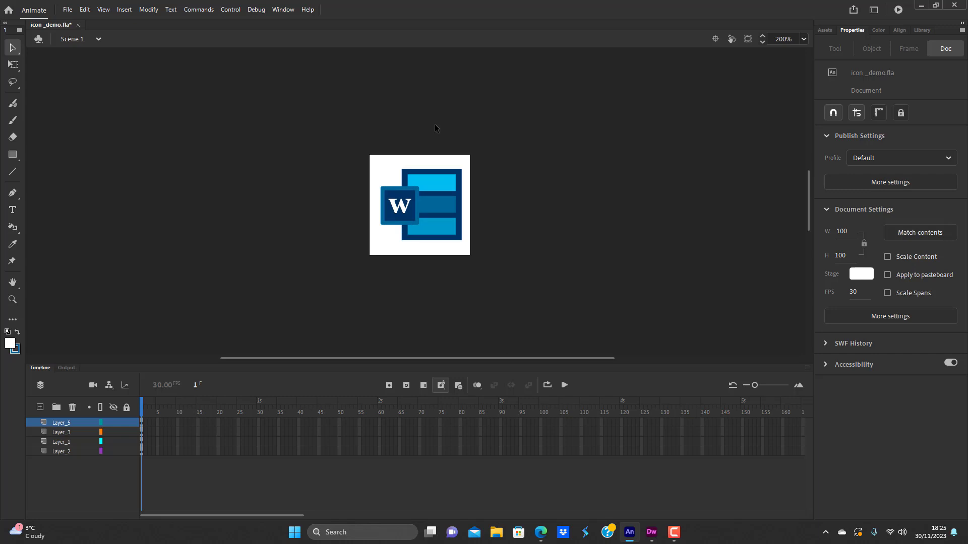
Export the icon as a transparent 100 by 100 px PNG-24 image named icon-_demo in the icons folder.
click(69, 11)
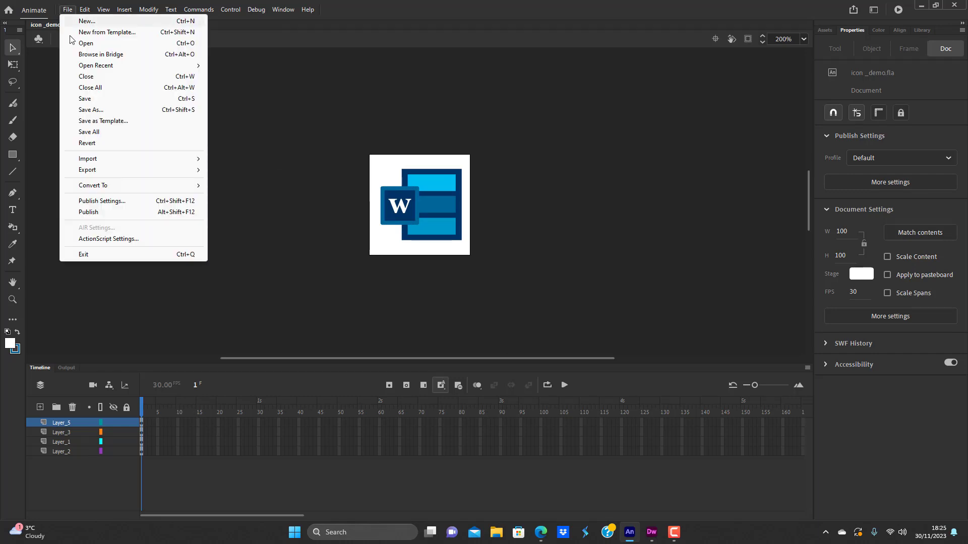
mouse_move(121, 173)
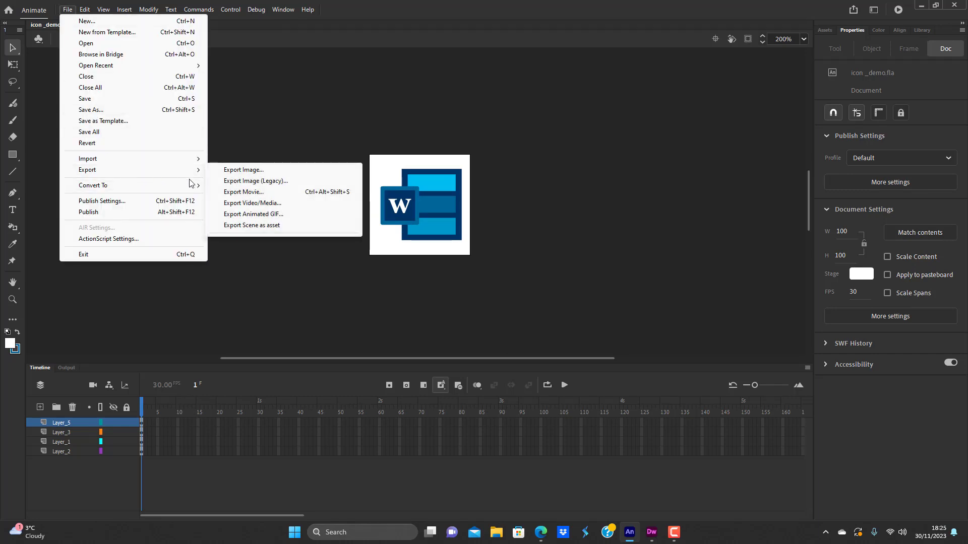
click(251, 172)
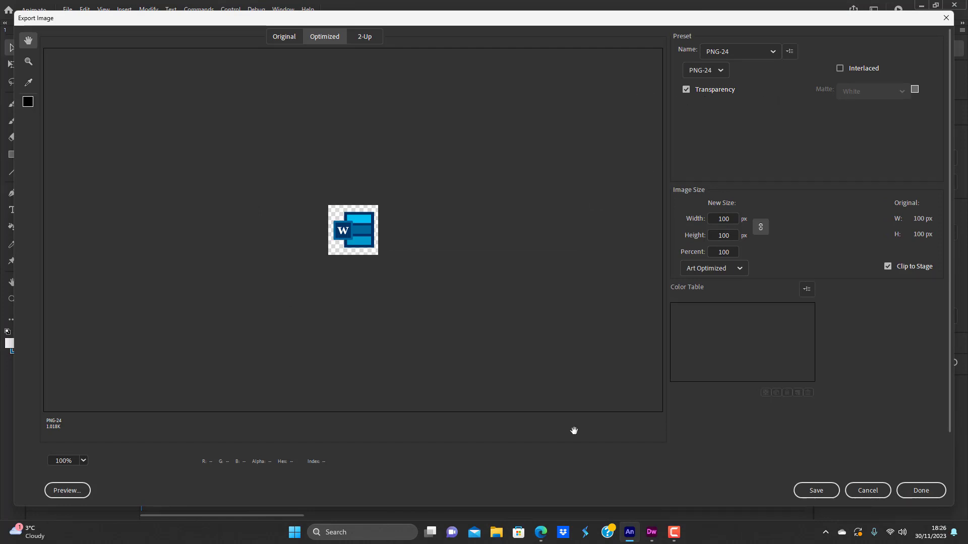
click(816, 491)
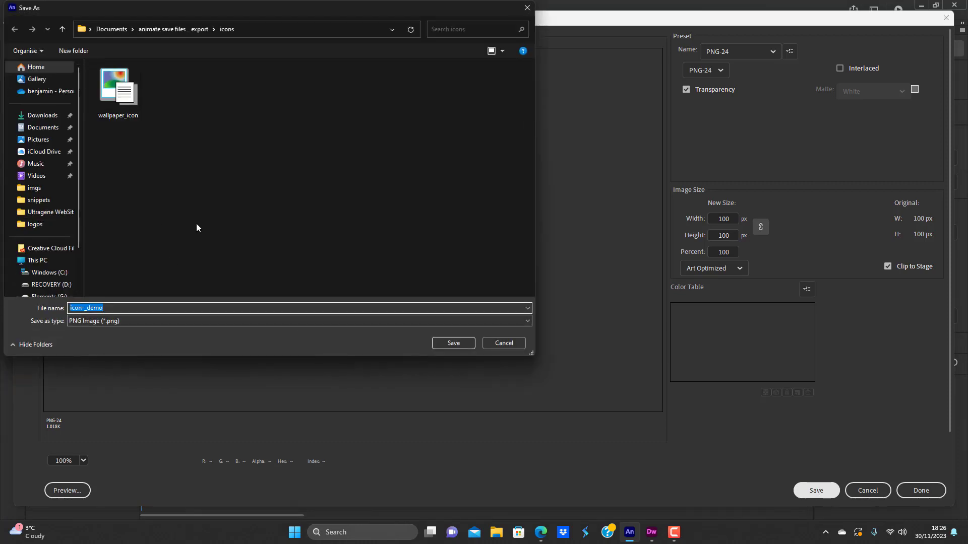
click(452, 343)
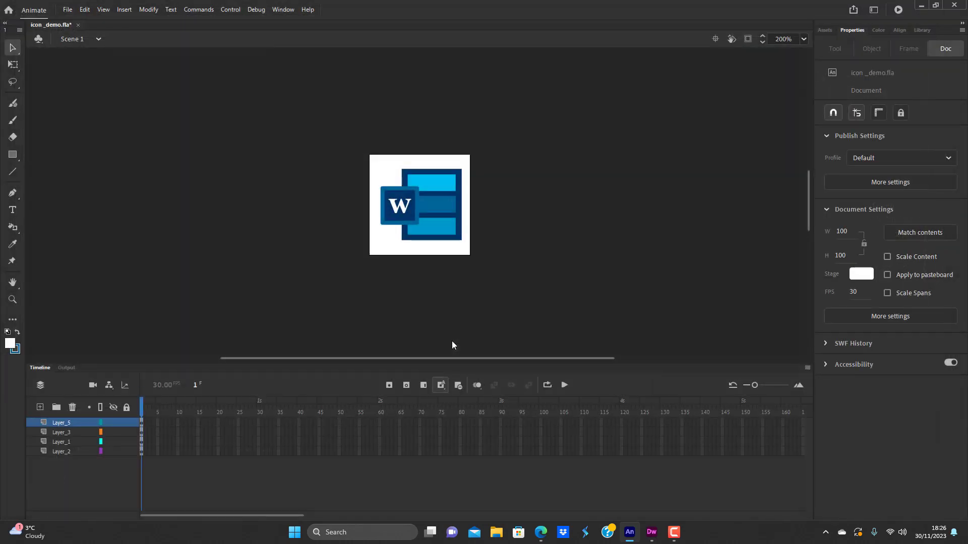